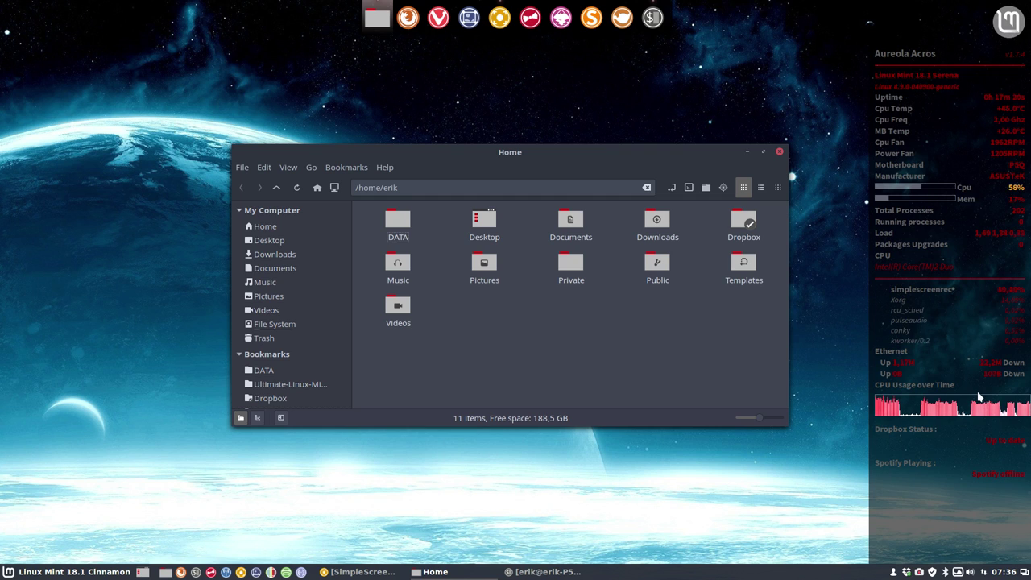
# Step: Open the Cinnamon applications menu and dismiss it again
pyautogui.click(75, 573)
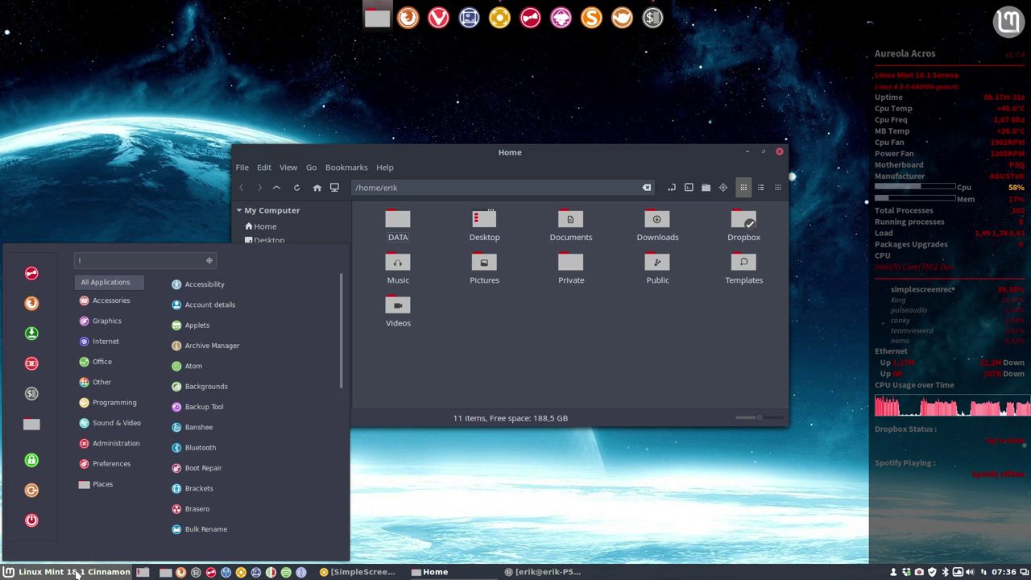
pyautogui.click(538, 508)
# Step: Raise the neofetch terminal and highlight the Linux Mint version, kernel 4.9.0 and zsh version
pyautogui.click(551, 573)
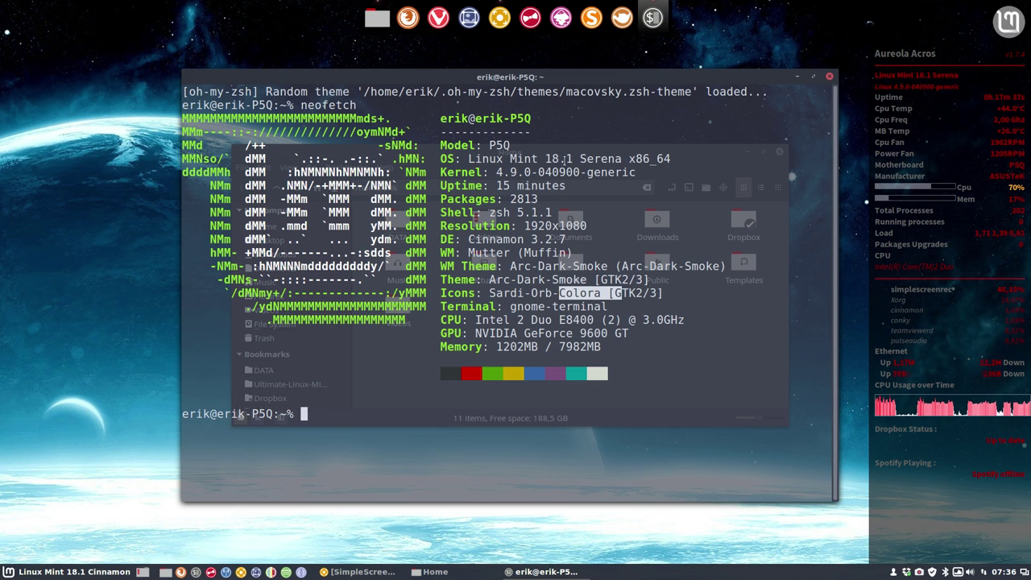
pyautogui.click(542, 160)
pyautogui.moveTo(539, 159); pyautogui.dragTo(591, 161)
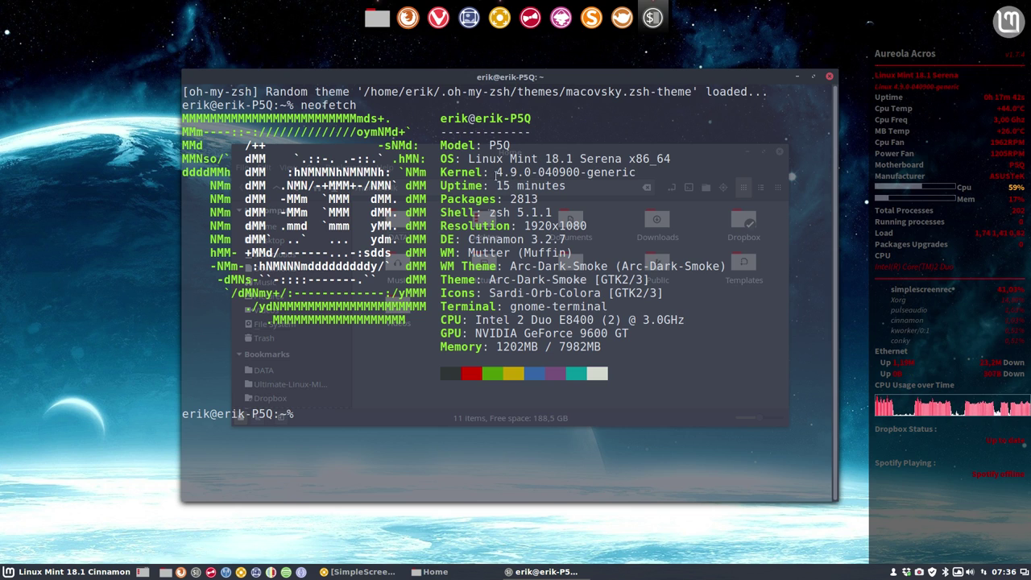
pyautogui.moveTo(496, 172); pyautogui.dragTo(532, 173)
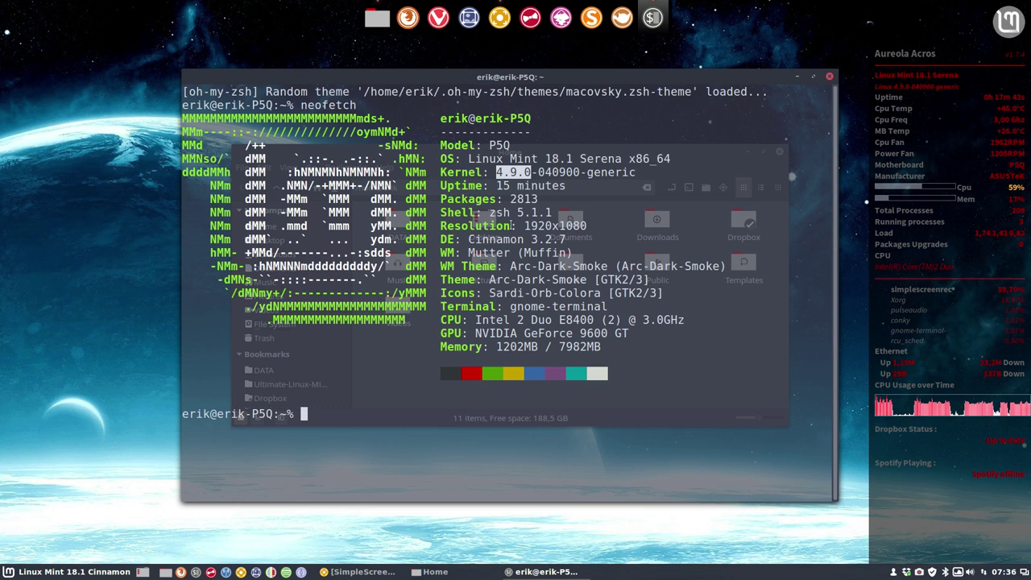
pyautogui.moveTo(489, 213); pyautogui.dragTo(537, 213)
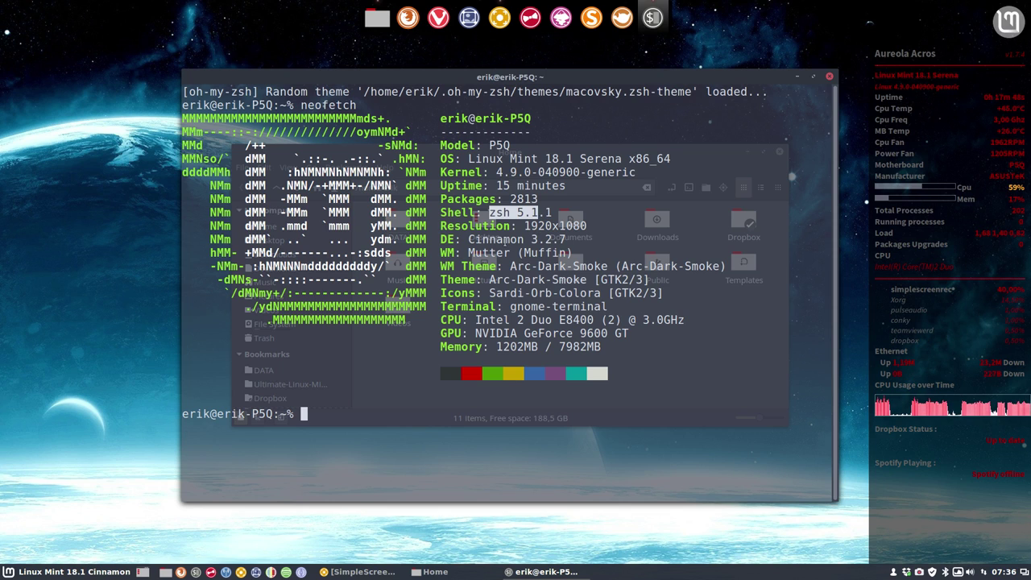
pyautogui.click(487, 239)
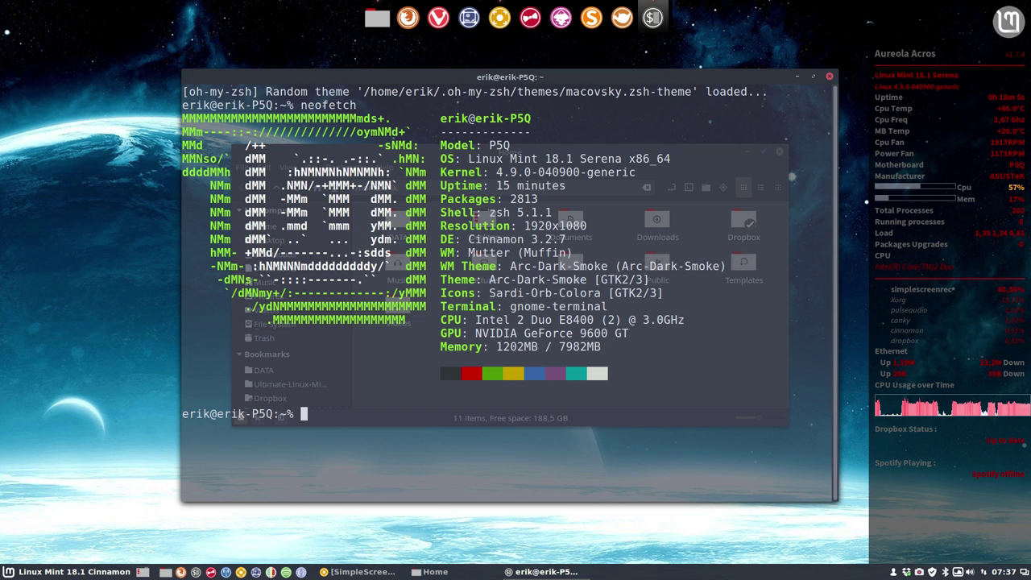
# Step: Highlight the icon theme name in neofetch, then close the terminal window
pyautogui.click(95, 571)
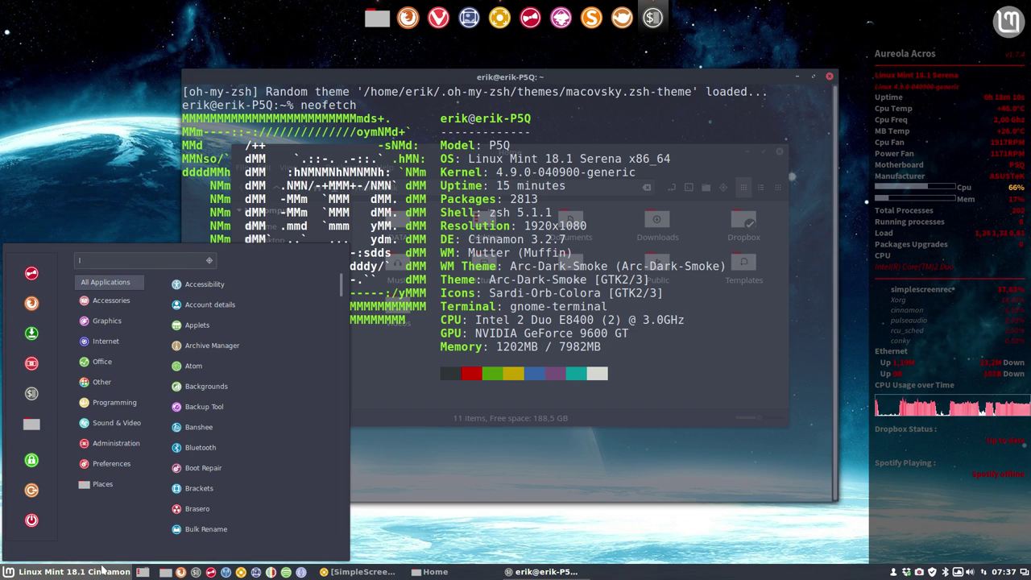
pyautogui.click(556, 314)
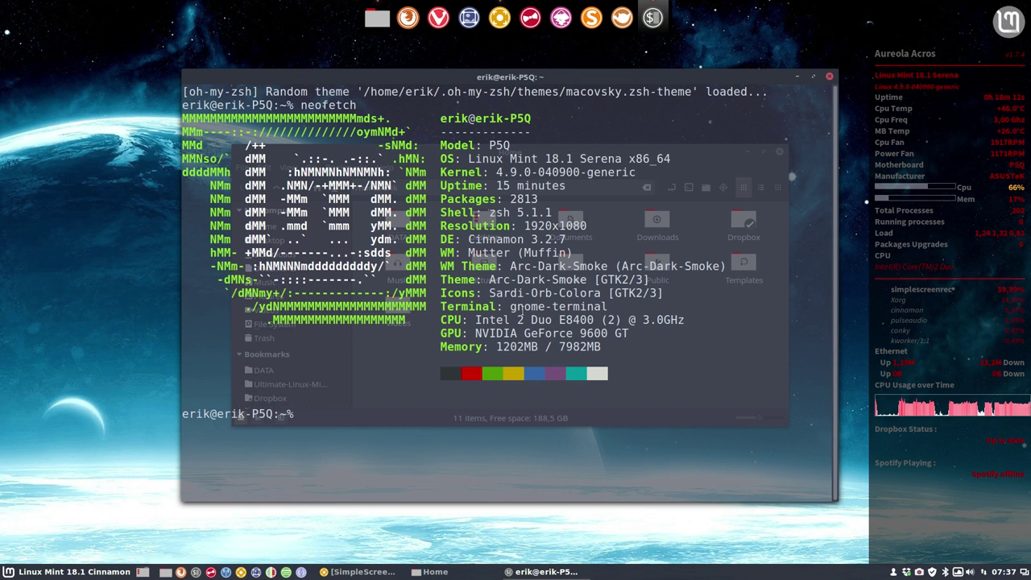
pyautogui.moveTo(489, 294); pyautogui.dragTo(606, 293)
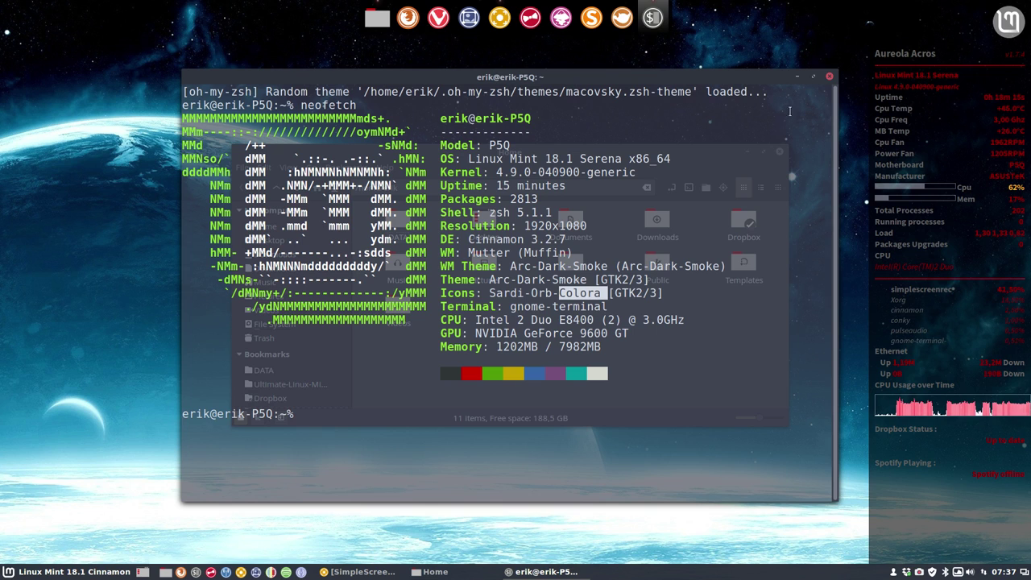
pyautogui.click(829, 77)
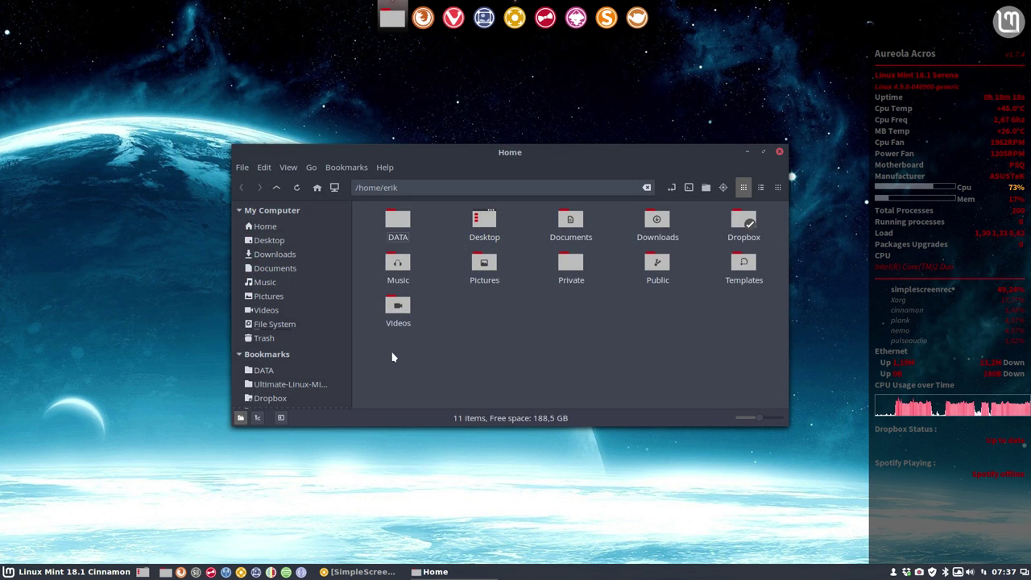
# Step: Close the Nemo Home folder window after briefly selecting its folders
pyautogui.moveTo(391, 351)
pyautogui.mouseDown()
pyautogui.moveTo(724, 290)
pyautogui.moveTo(769, 211)
pyautogui.mouseUp()
pyautogui.click(722, 335)
pyautogui.click(780, 153)
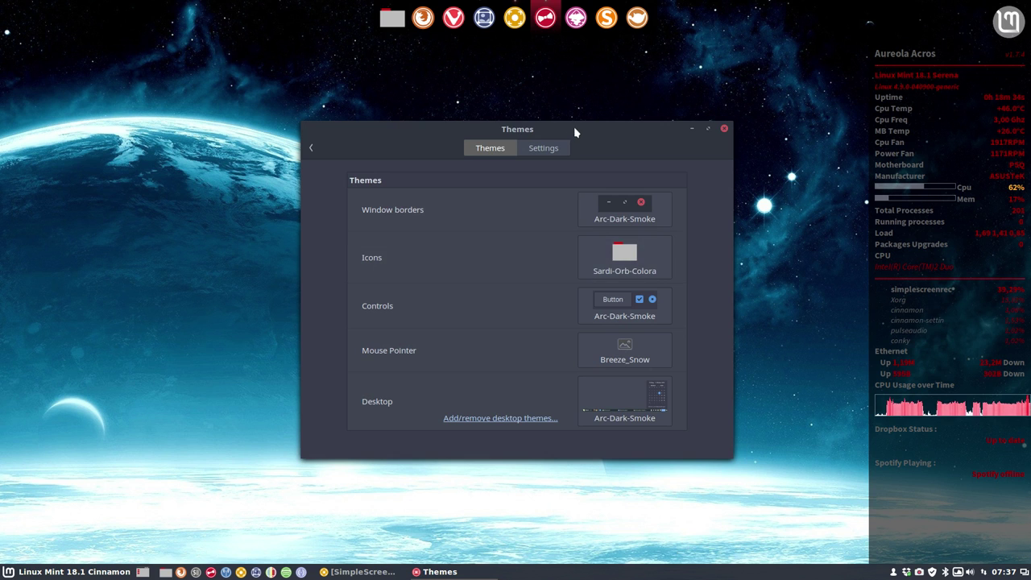
# Step: Place the Themes settings at top-right and reopen the Home folder at top-left
pyautogui.moveTo(575, 128); pyautogui.dragTo(869, 82)
pyautogui.click(435, 347)
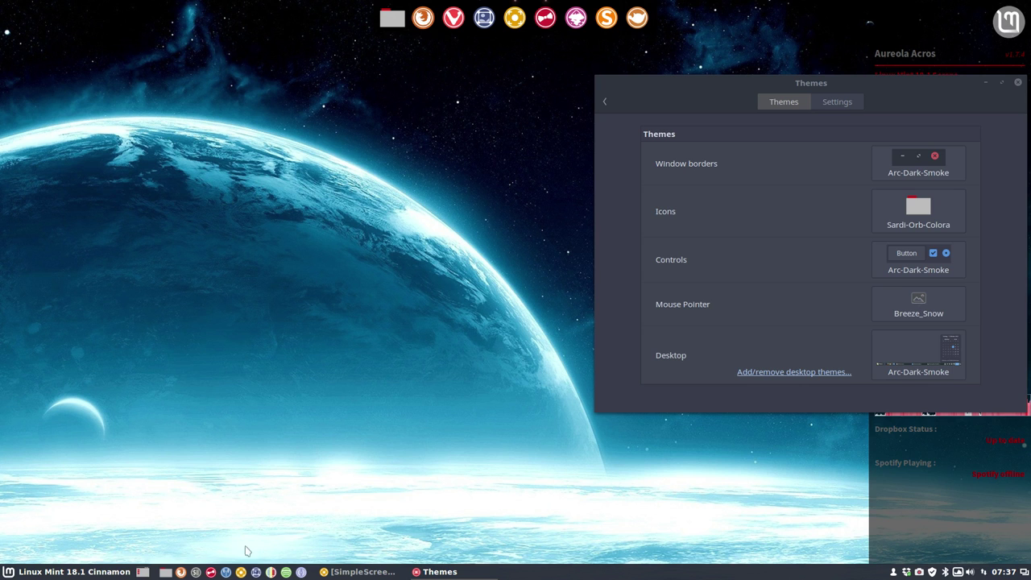
pyautogui.click(393, 18)
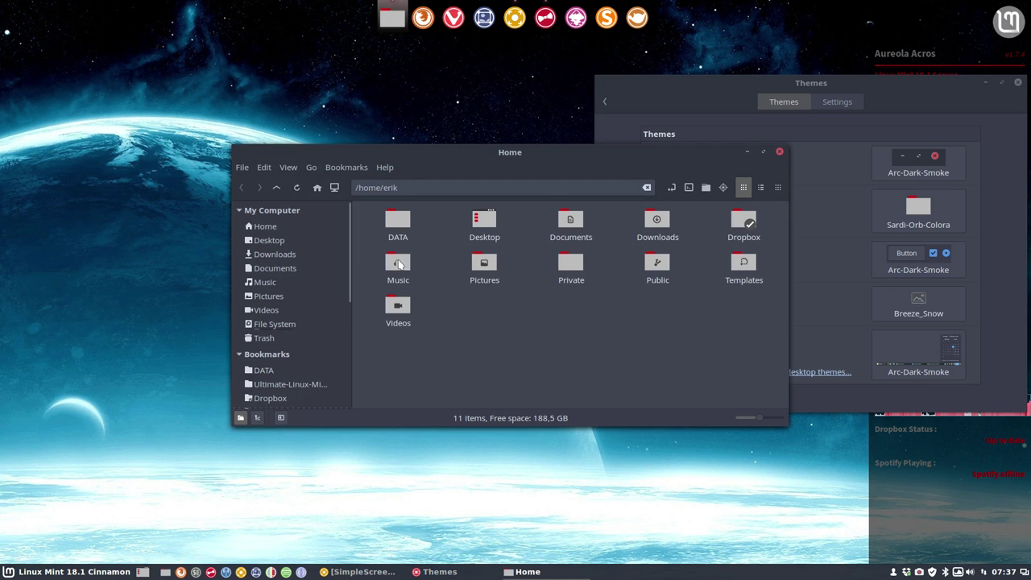
pyautogui.moveTo(629, 151); pyautogui.dragTo(399, 58)
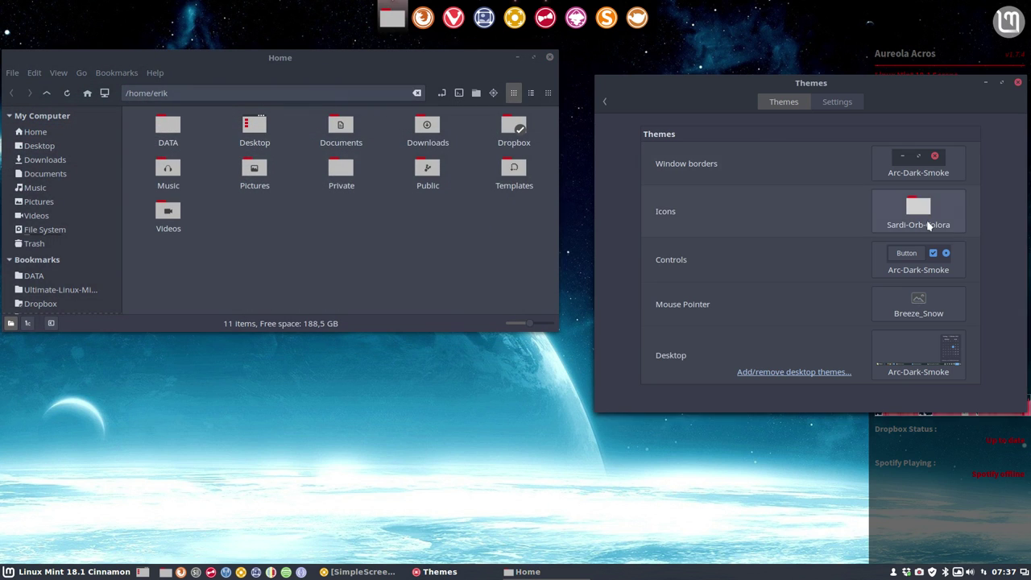
# Step: Apply the Sardi icon theme and preview it in the applications menu
pyautogui.click(900, 193)
pyautogui.click(893, 271)
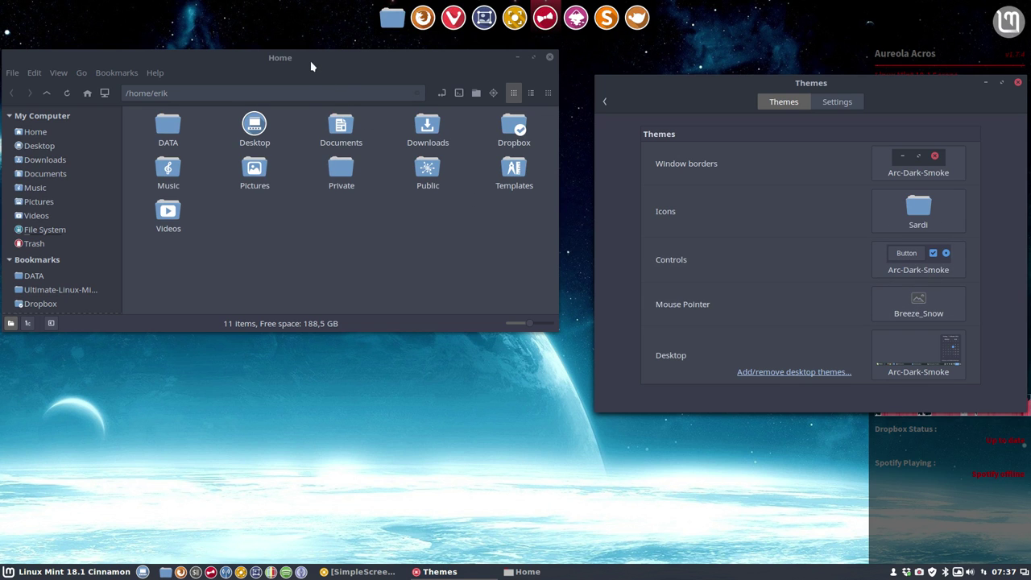
pyautogui.moveTo(311, 62); pyautogui.dragTo(321, 79)
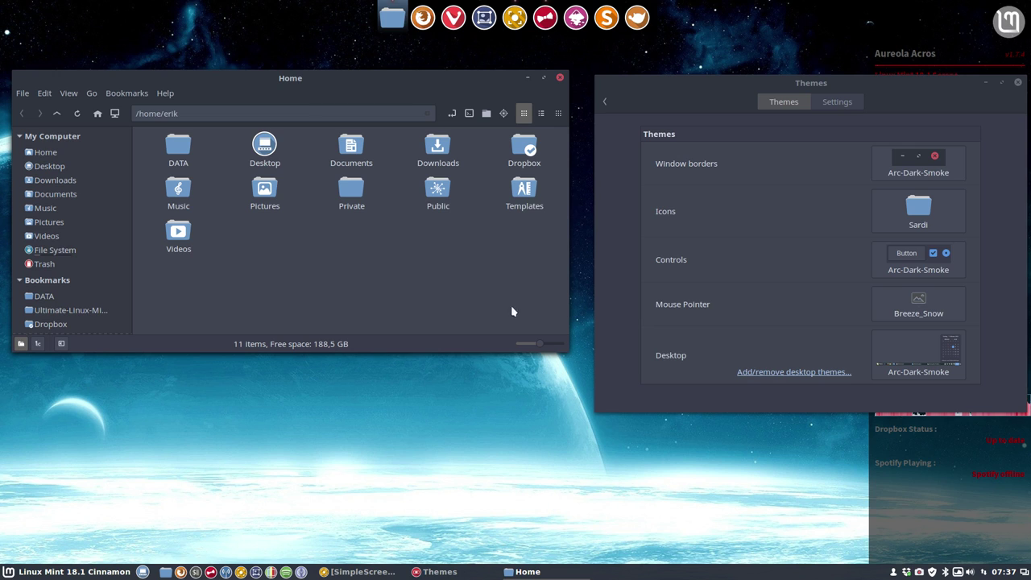
pyautogui.click(87, 574)
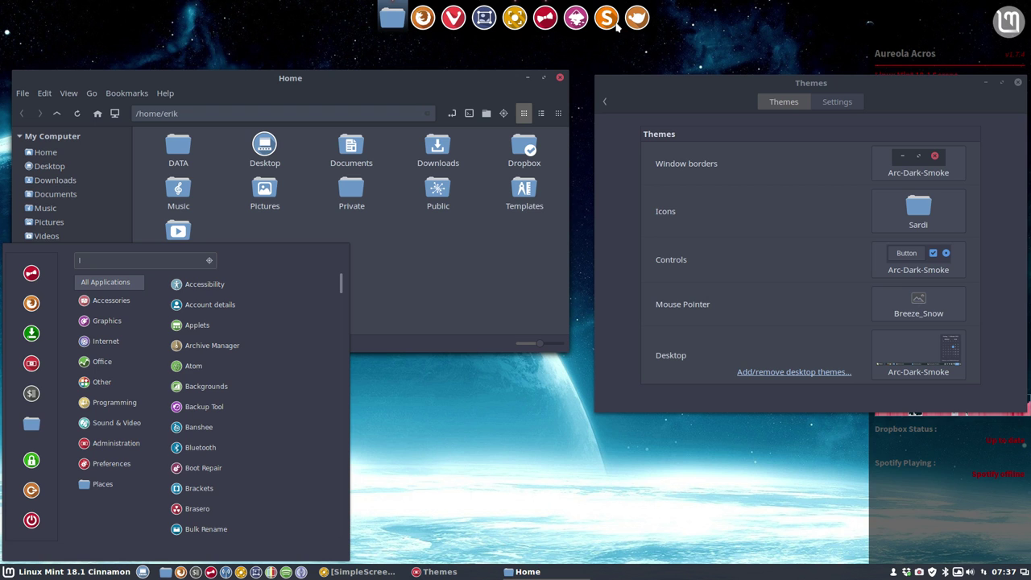
pyautogui.click(934, 201)
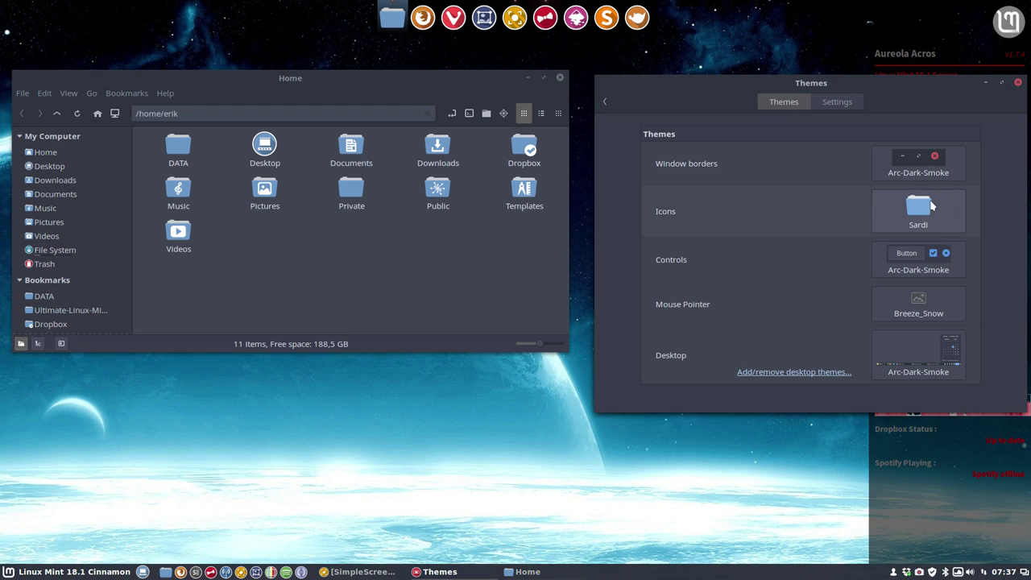
# Step: Switch to Sardi-Arc icons and select all Home folders to compare them
pyautogui.click(938, 208)
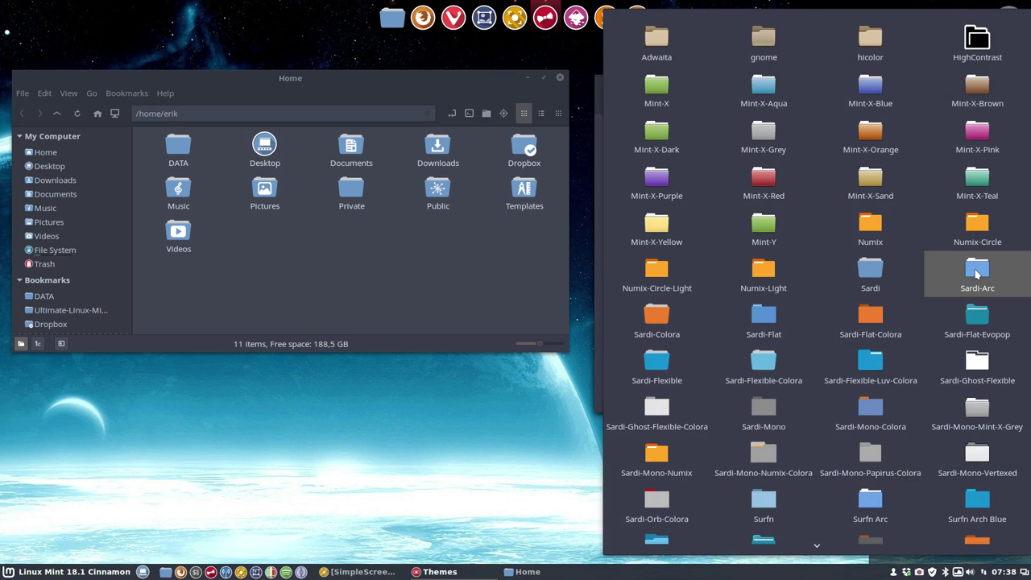
pyautogui.click(976, 275)
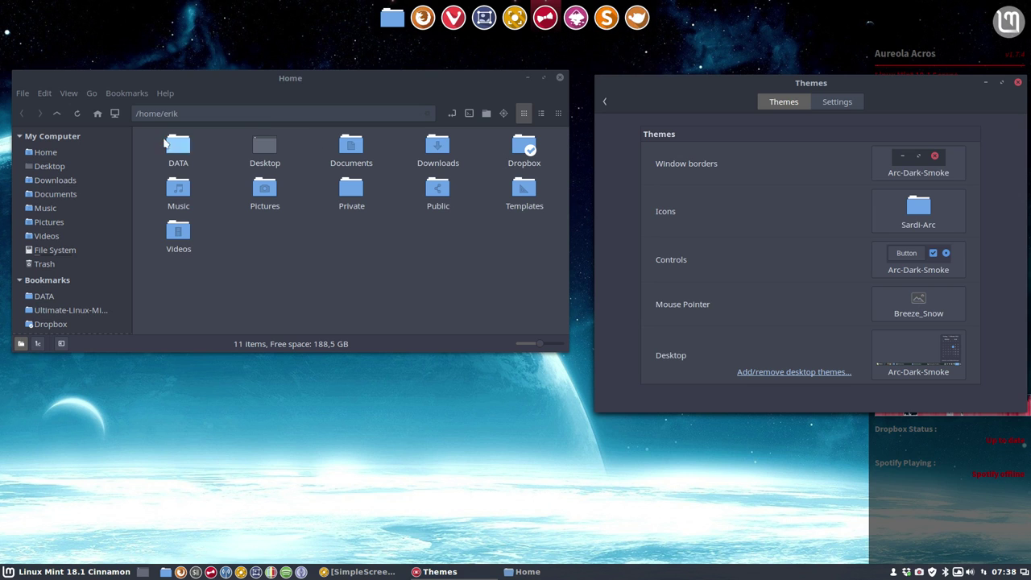
pyautogui.moveTo(142, 139); pyautogui.dragTo(547, 287)
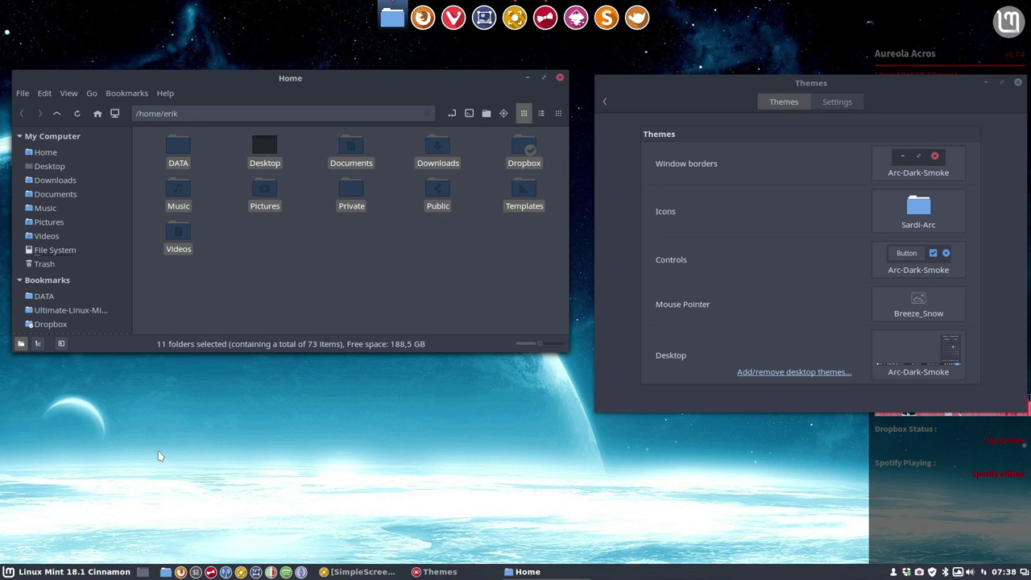
pyautogui.click(76, 564)
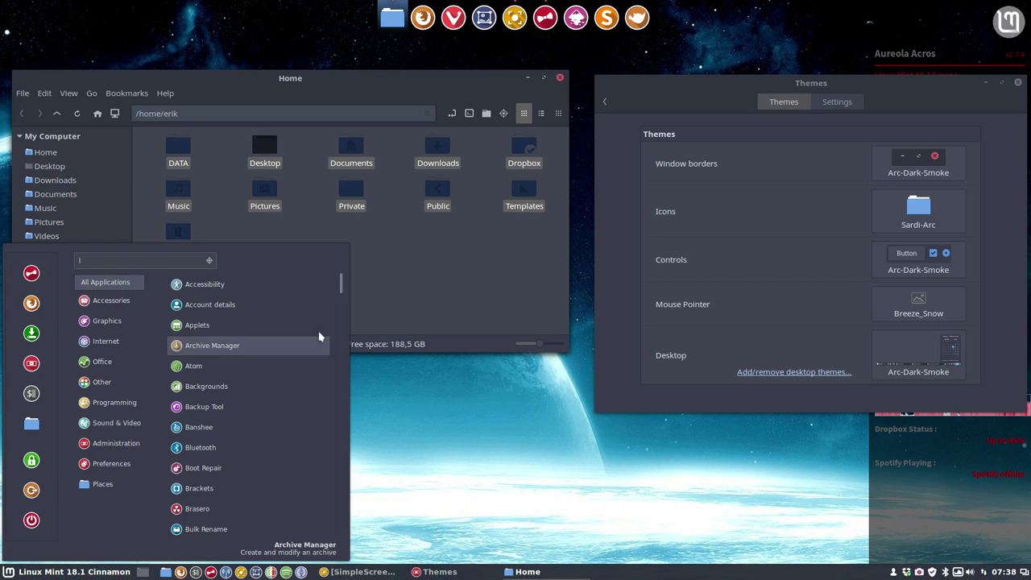
pyautogui.click(476, 258)
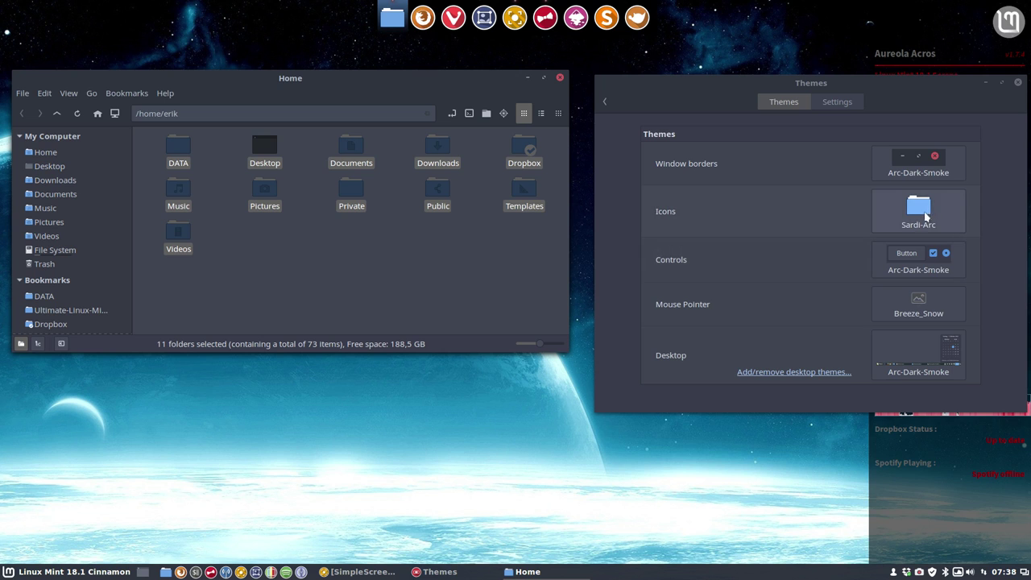
# Step: Apply Sardi-Colora icons and preview the orange folders with Ctrl+A in Home
pyautogui.click(896, 216)
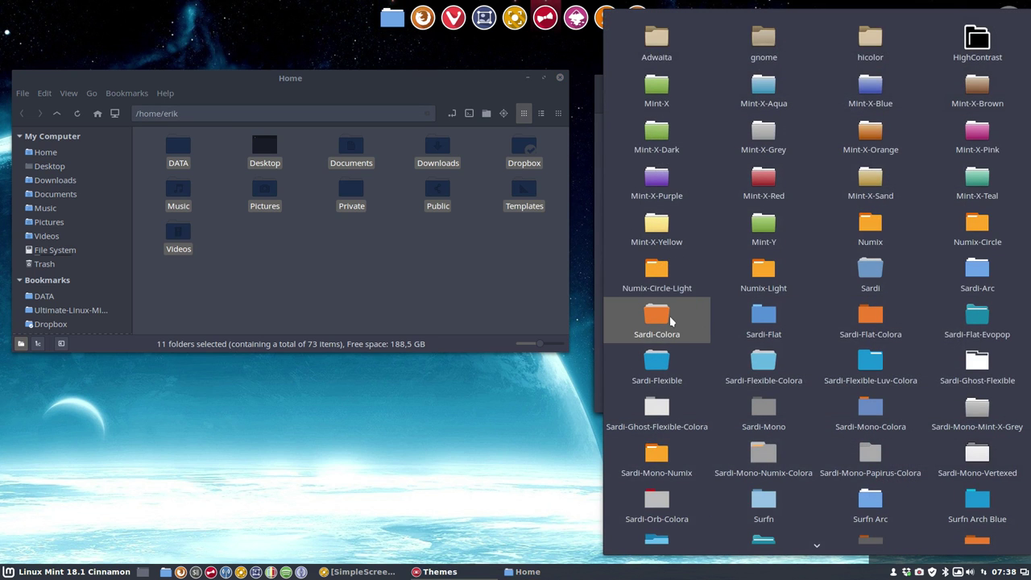
pyautogui.press('Escape')
pyautogui.click(414, 277)
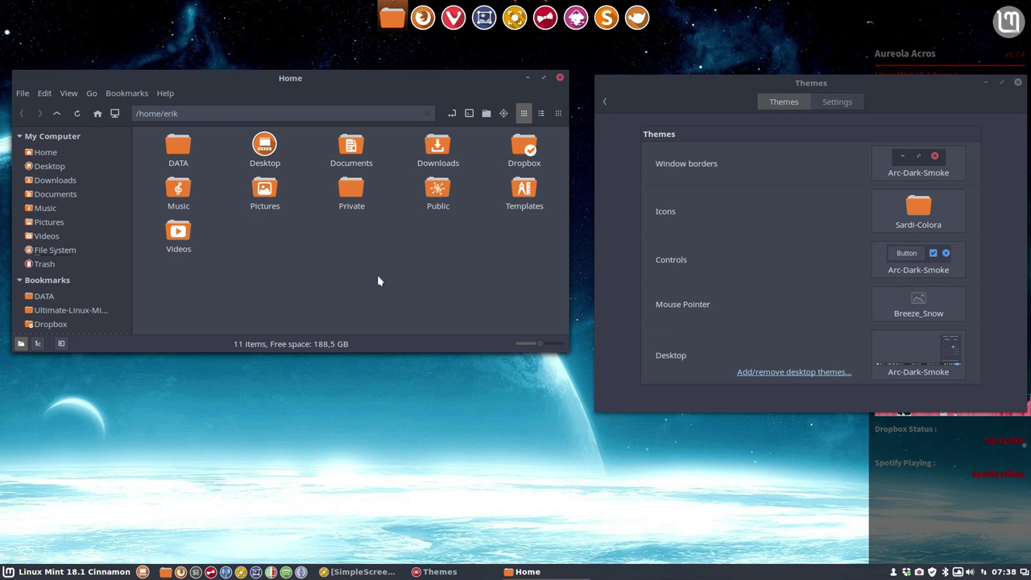
pyautogui.hotkey('ctrl', 'a')
pyautogui.click(474, 283)
pyautogui.moveTo(318, 81); pyautogui.dragTo(332, 56)
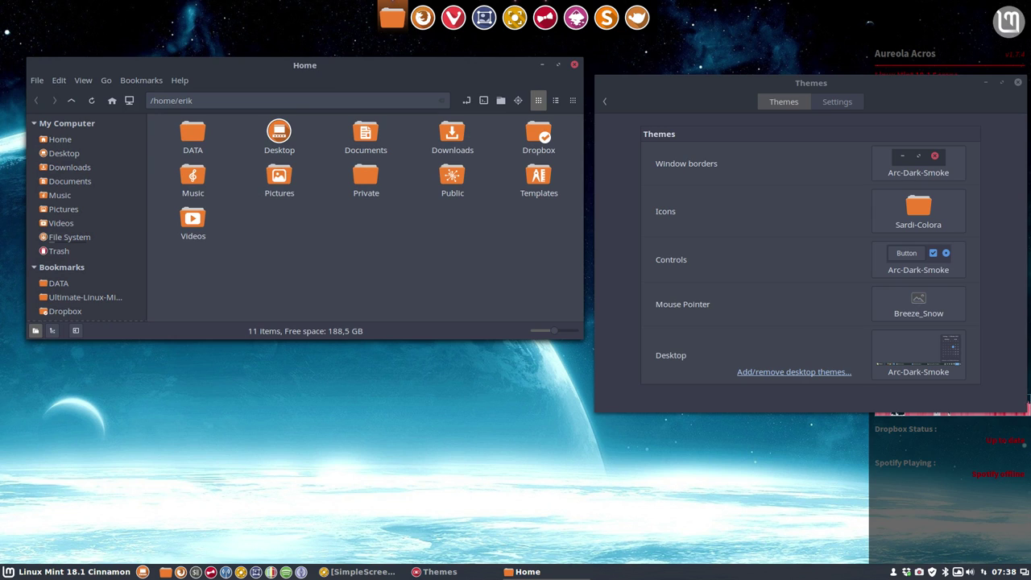
# Step: Apply the Sardi-Flat icon theme and preview it in the applications menu
pyautogui.click(919, 214)
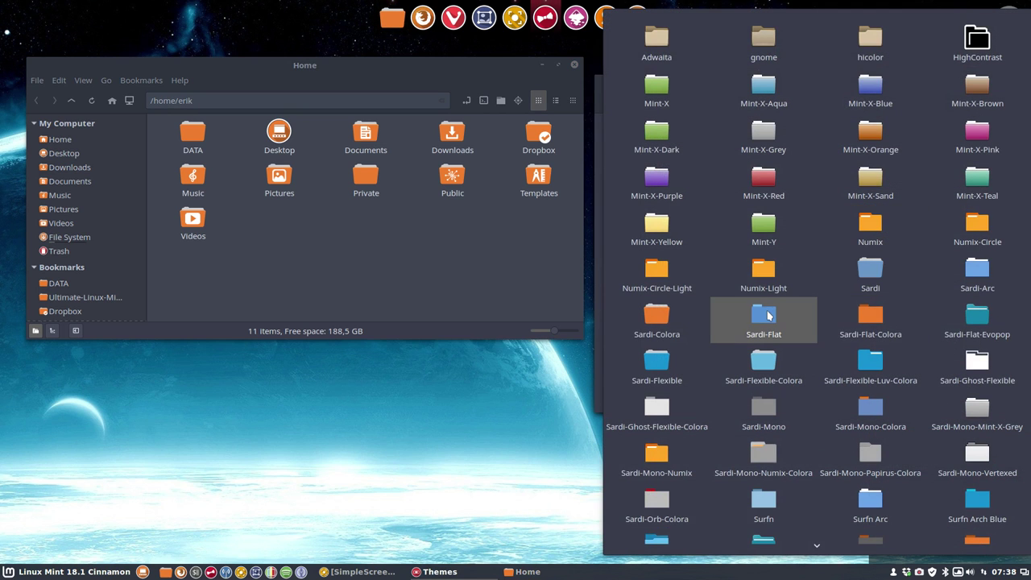
pyautogui.click(768, 316)
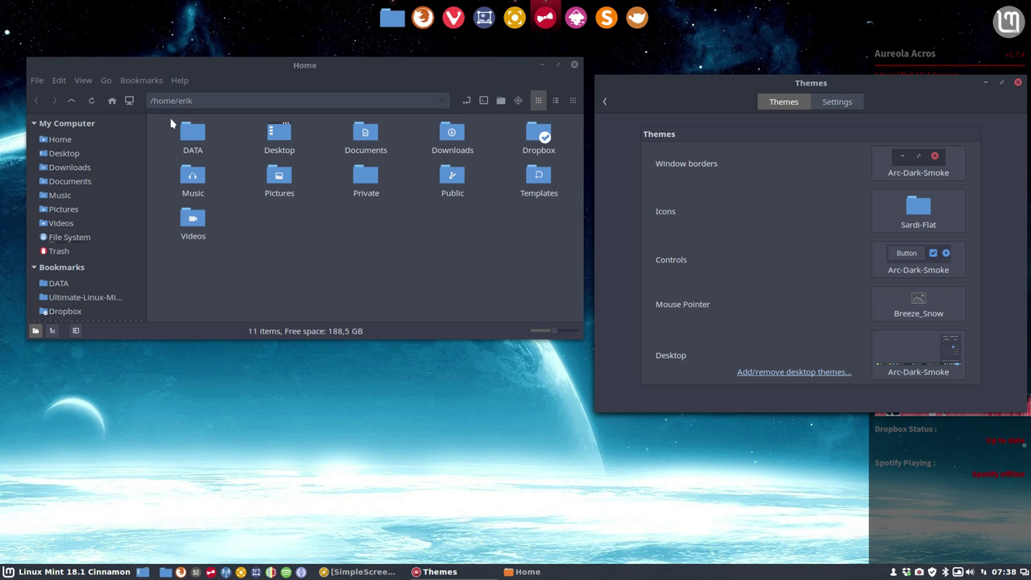
pyautogui.click(77, 571)
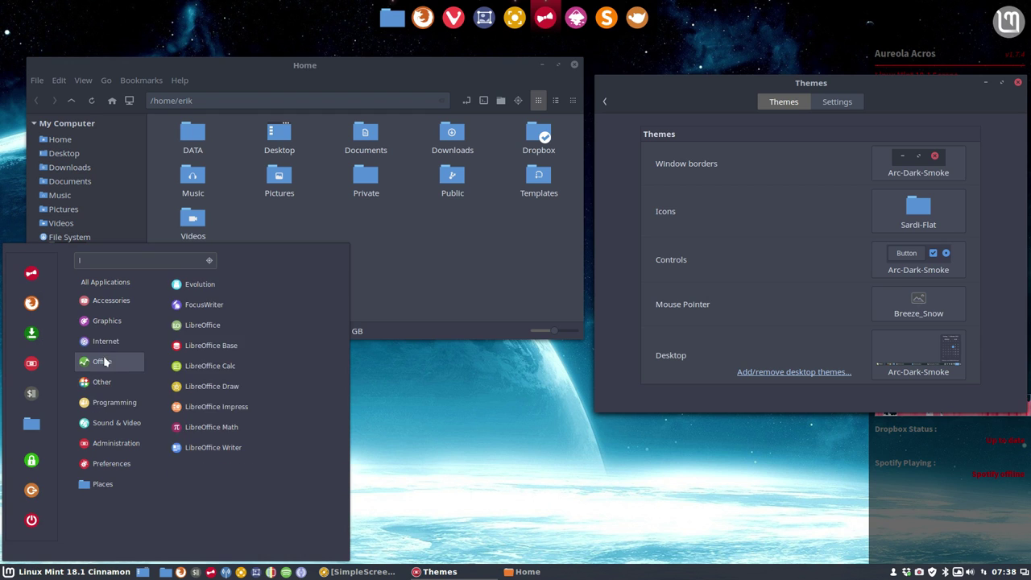
pyautogui.click(449, 233)
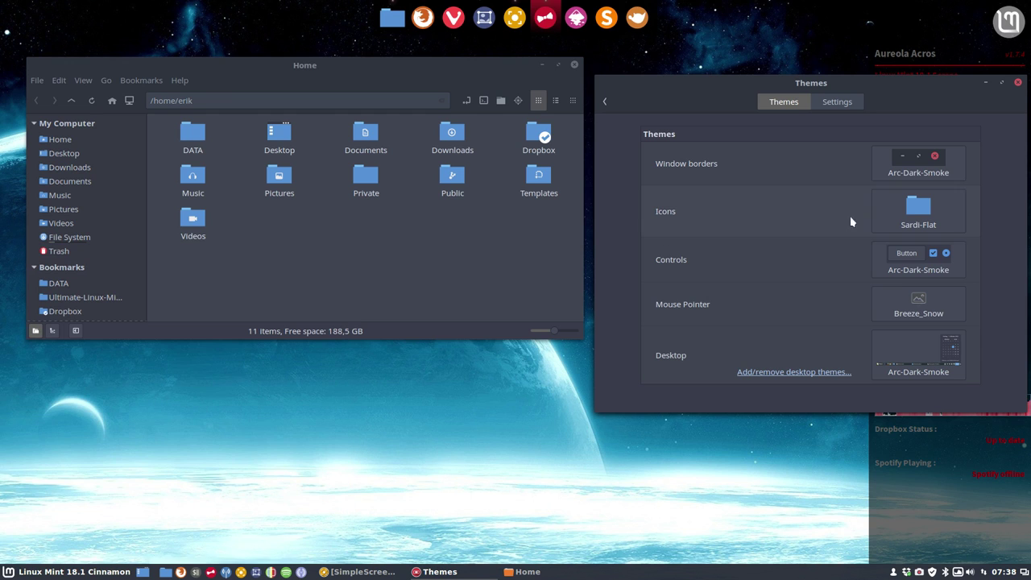
# Step: Switch to Sardi-Flat-Colora icons and select the Home folders to check the orange look
pyautogui.click(931, 206)
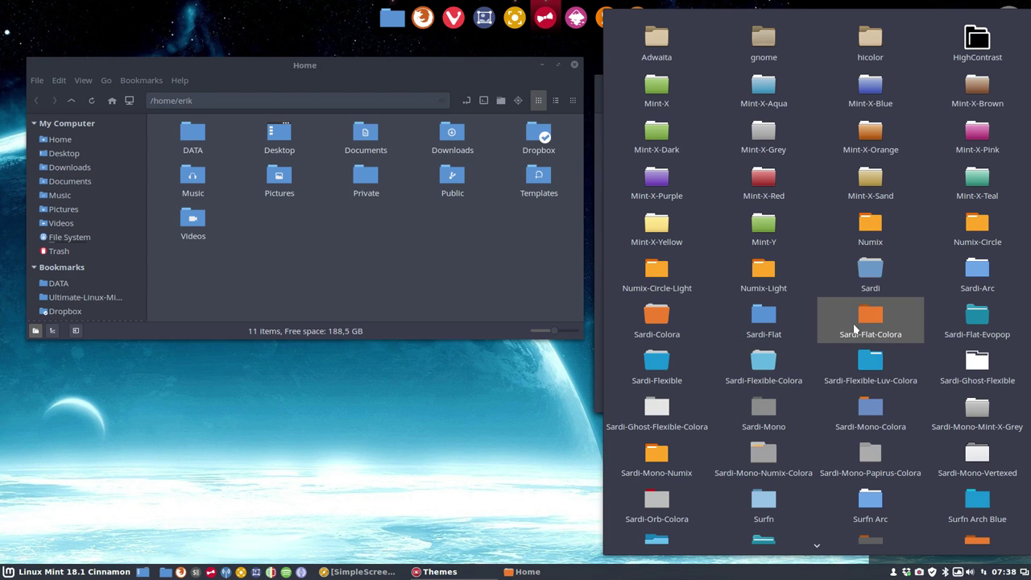
pyautogui.click(856, 329)
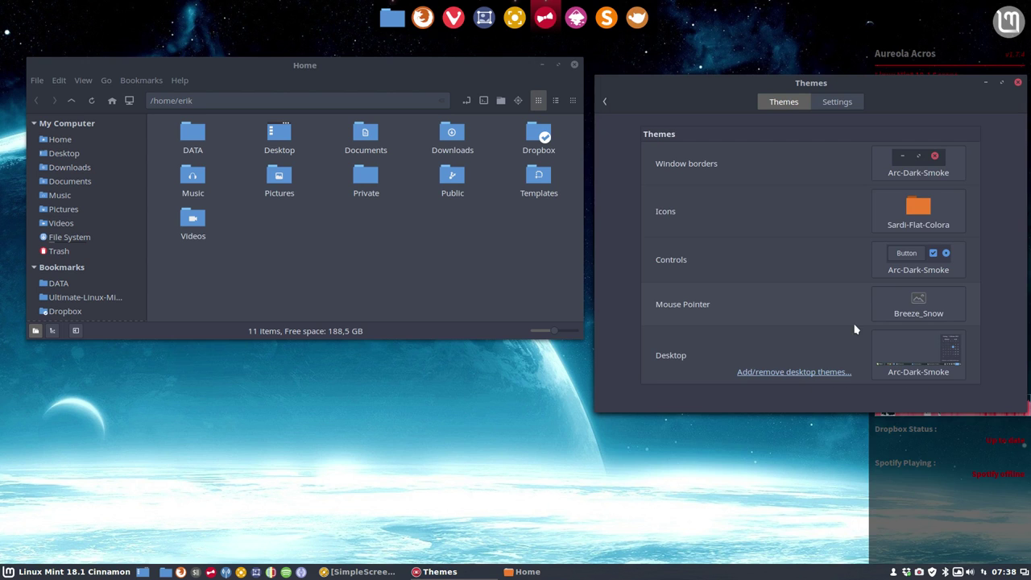
pyautogui.click(490, 230)
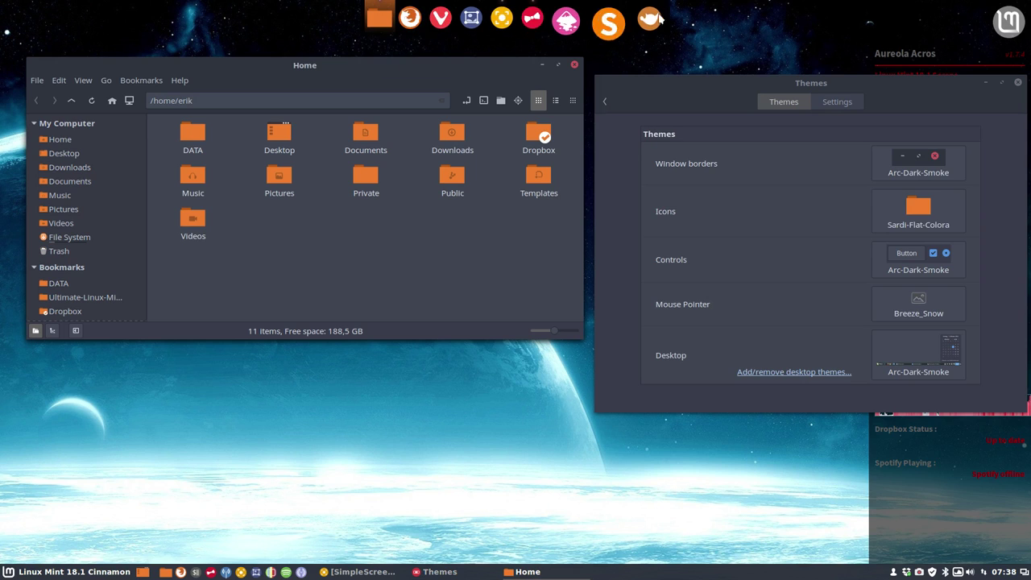
pyautogui.moveTo(566, 219); pyautogui.dragTo(156, 125)
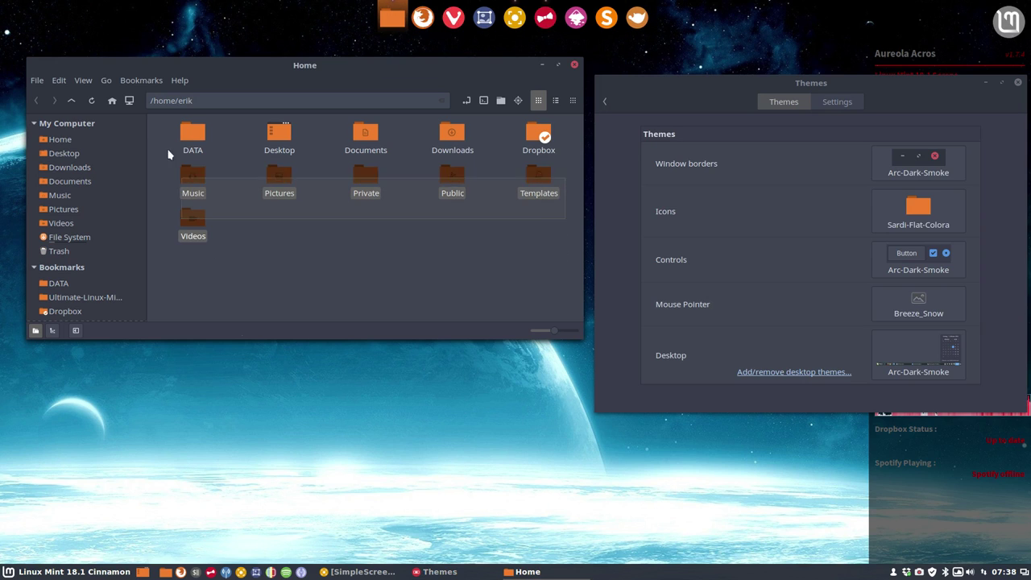
pyautogui.click(237, 244)
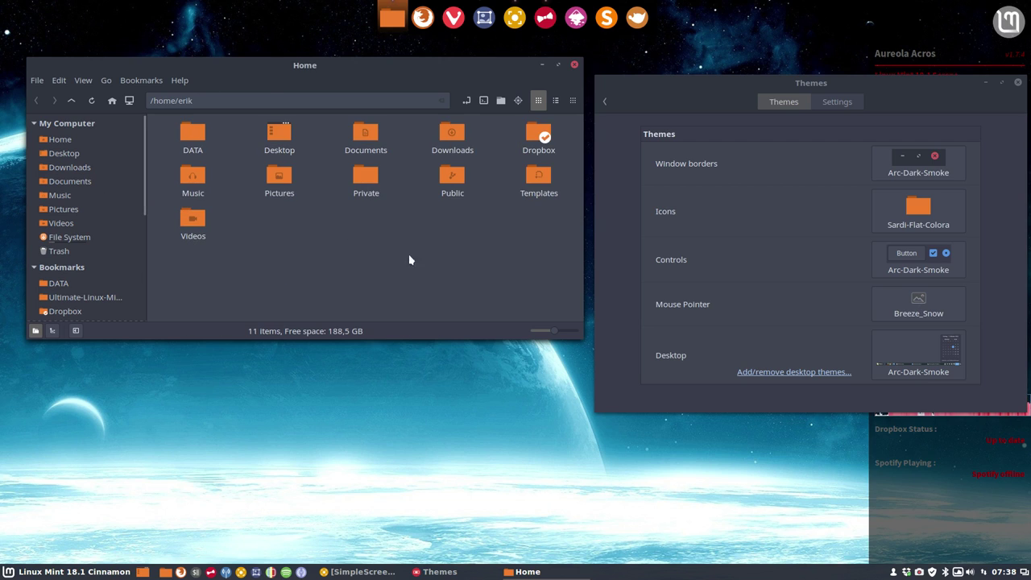
pyautogui.click(923, 210)
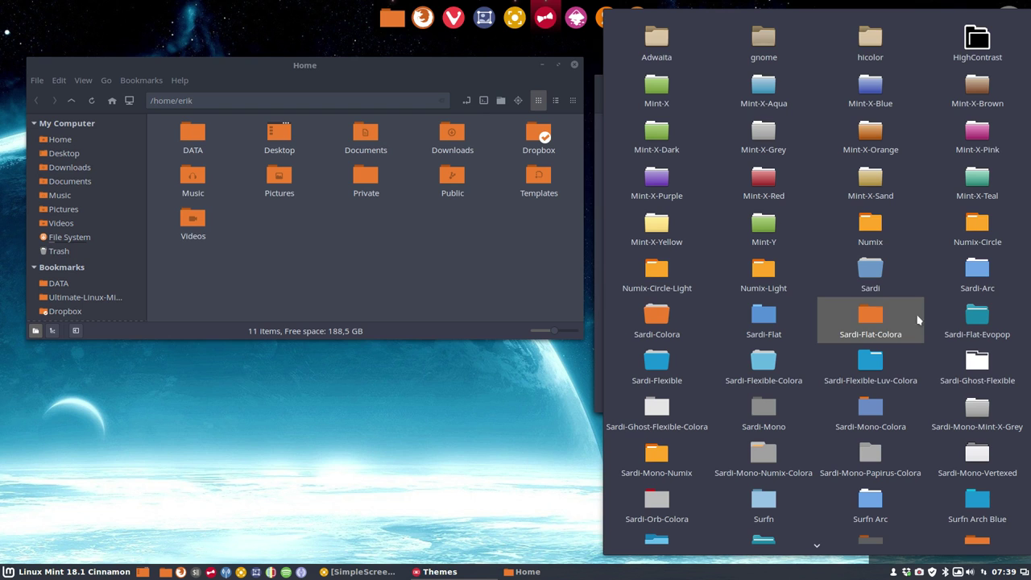
# Step: Choose Sardi-Flat-Evopop and rubber-band select the Home folders to preview the teal icons
pyautogui.click(975, 319)
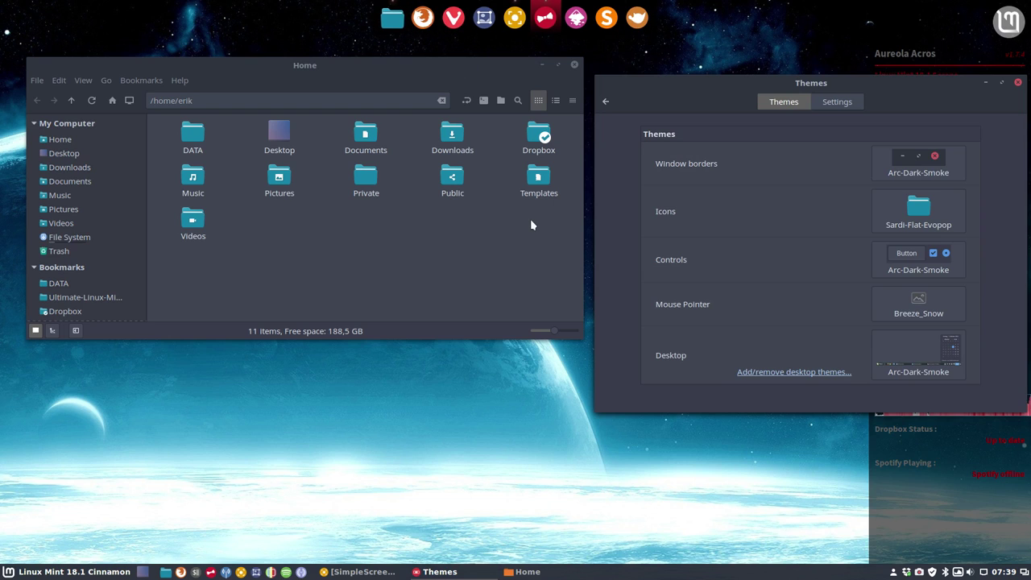
pyautogui.moveTo(174, 271); pyautogui.dragTo(562, 126)
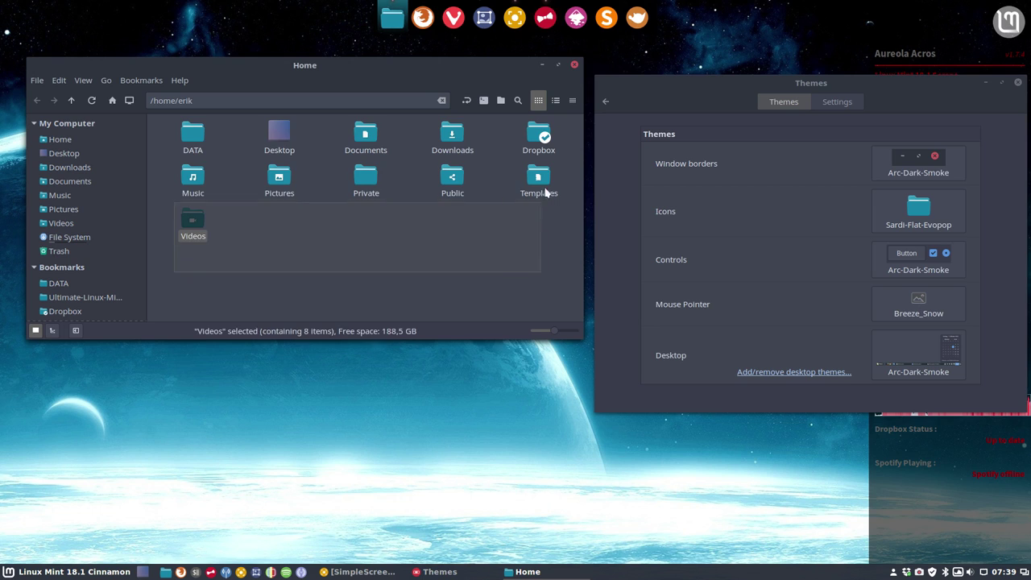
pyautogui.click(528, 222)
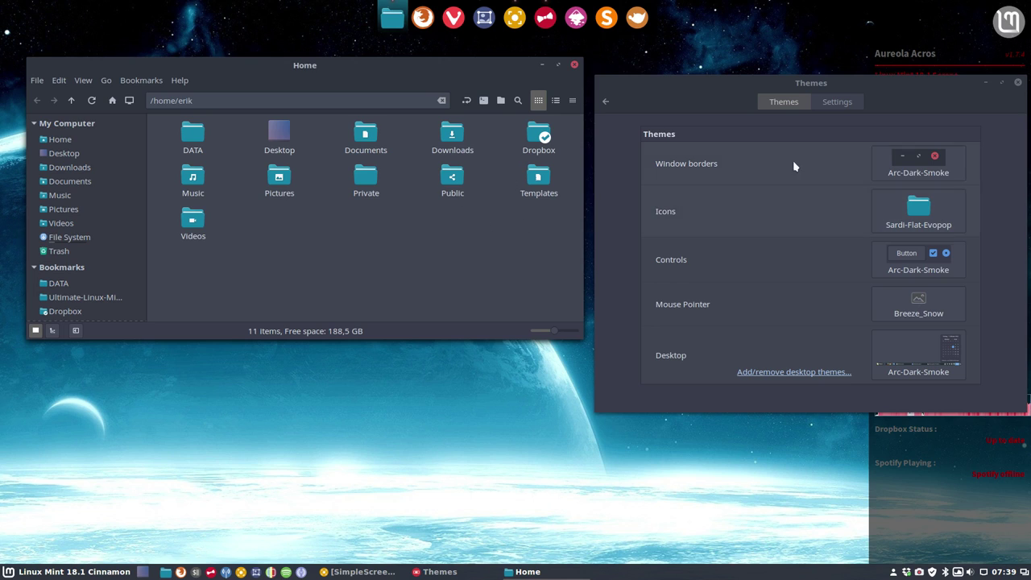
# Step: Apply Sardi-Flexible icons and preview the blue pictogram folders and menu icons
pyautogui.click(945, 202)
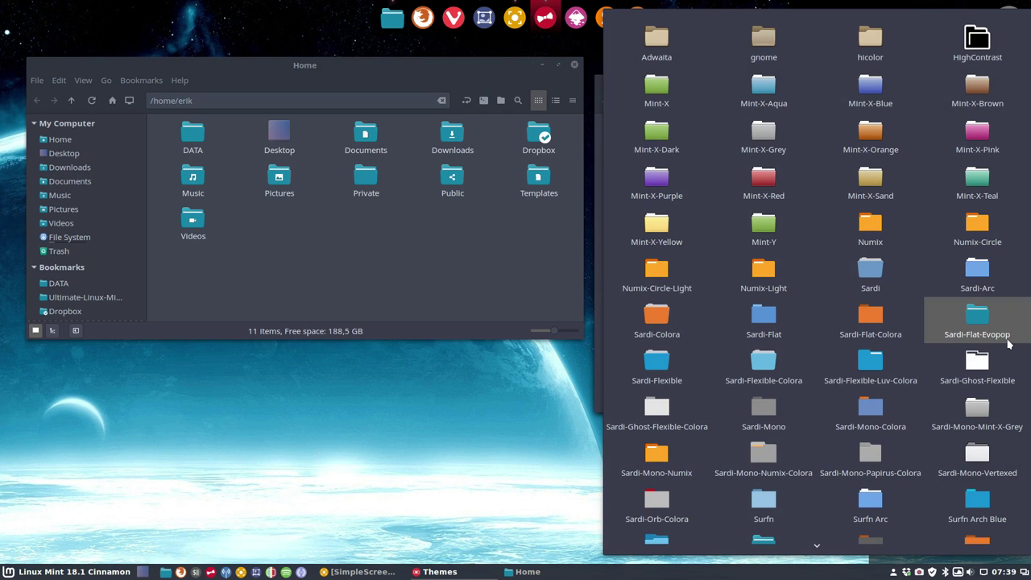
pyautogui.click(659, 362)
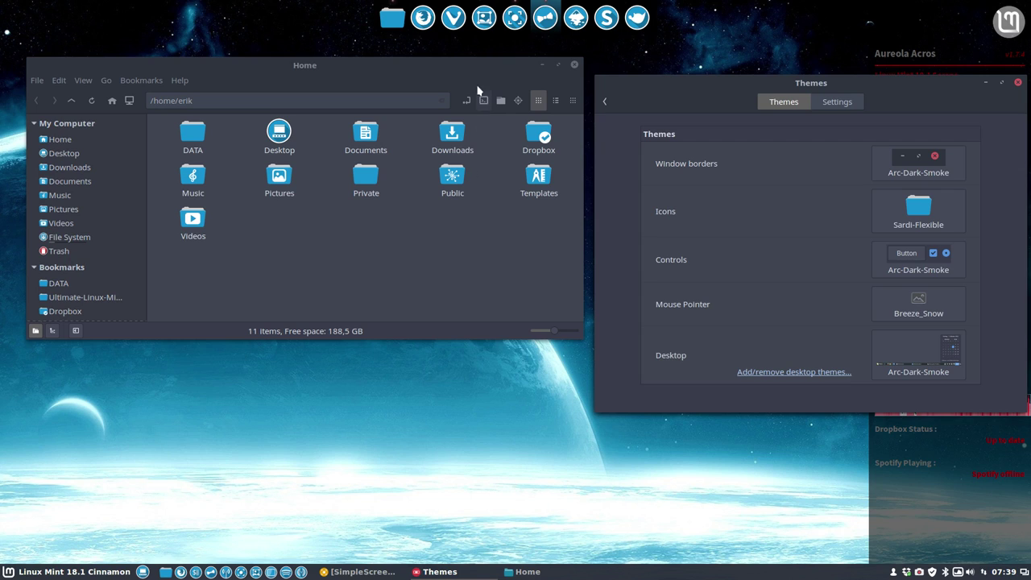
pyautogui.click(477, 71)
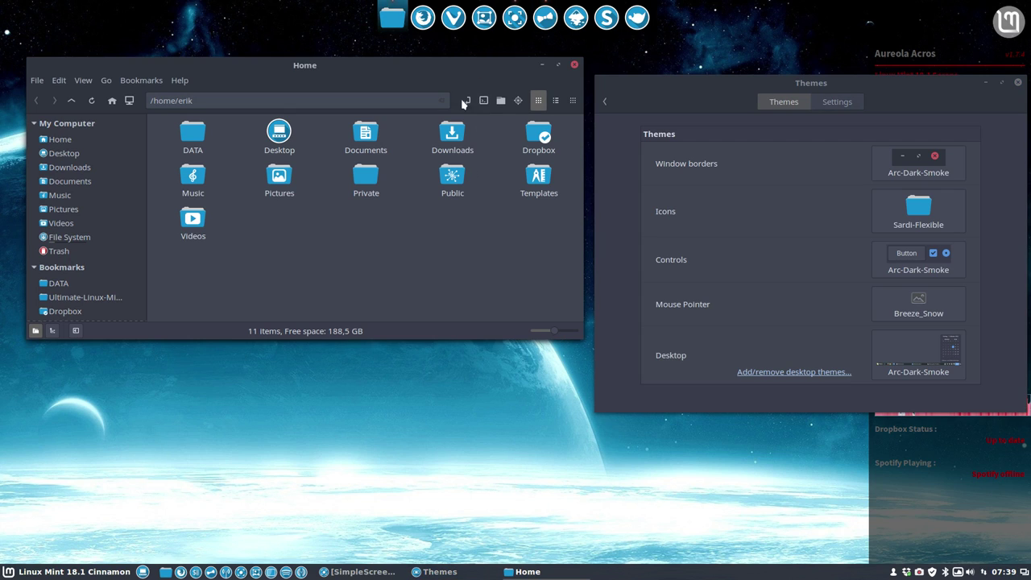
pyautogui.click(104, 571)
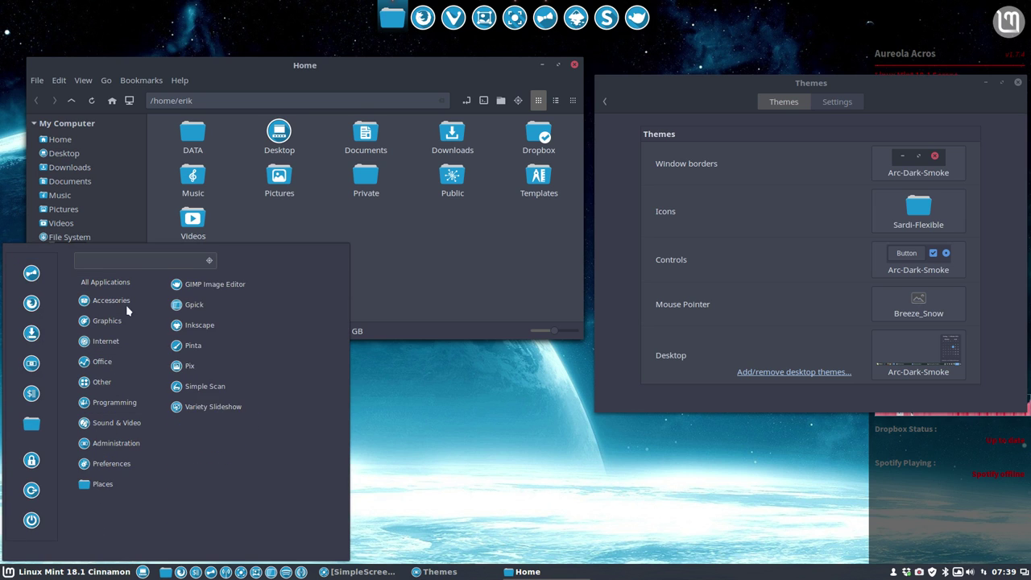
pyautogui.click(428, 240)
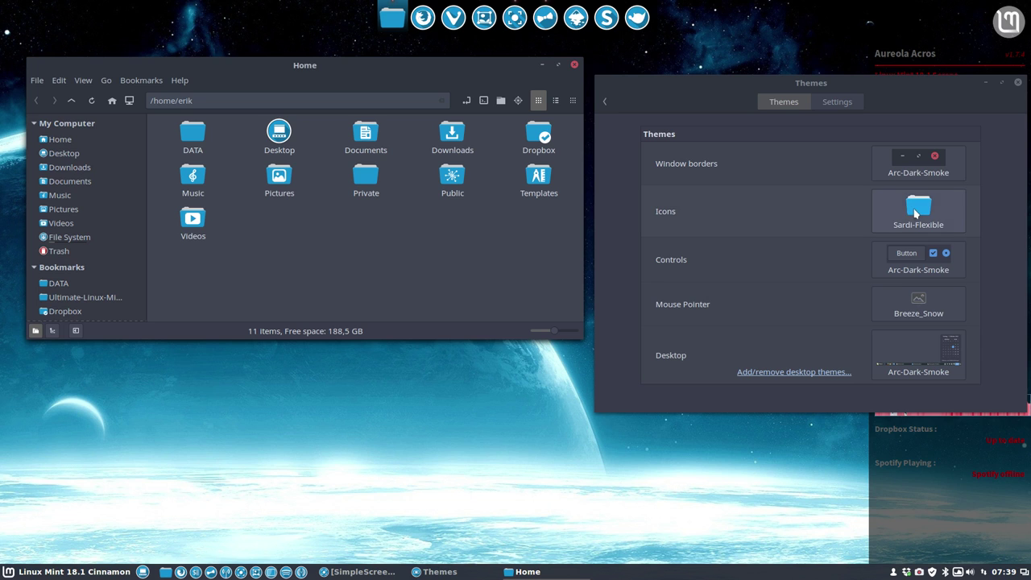
# Step: Apply Sardi-Flexible-Colora icons and select the eleven Home folders to preview them
pyautogui.click(919, 211)
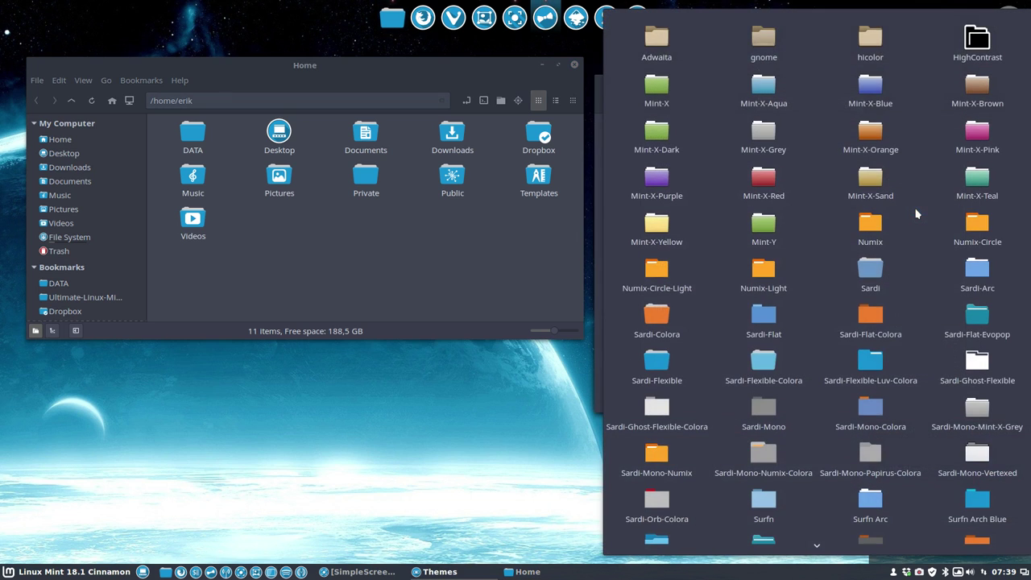
pyautogui.click(766, 369)
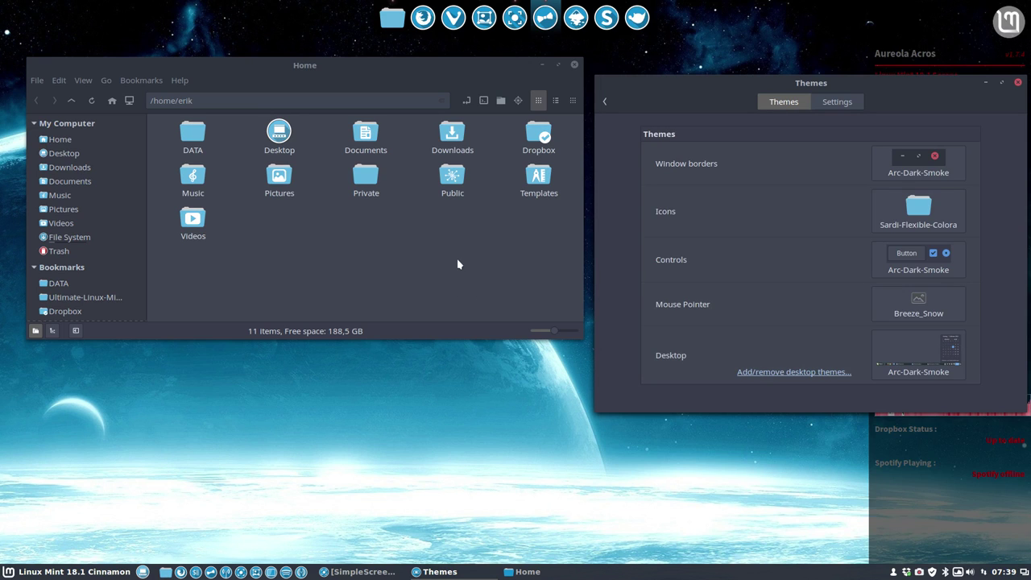
pyautogui.moveTo(185, 276); pyautogui.dragTo(564, 125)
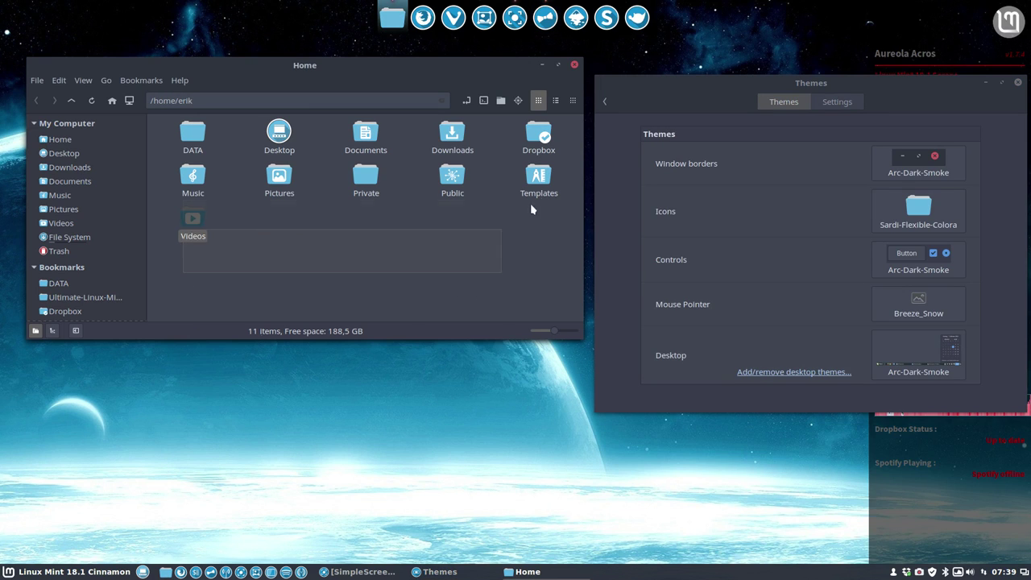
pyautogui.click(532, 223)
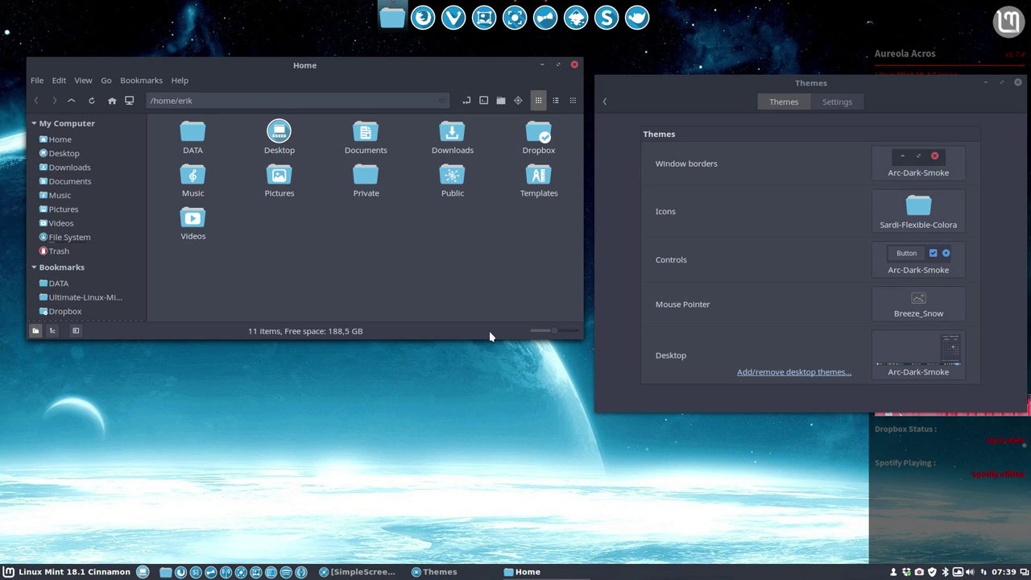
pyautogui.moveTo(179, 278)
pyautogui.mouseDown()
pyautogui.moveTo(465, 237)
pyautogui.moveTo(564, 122)
pyautogui.mouseUp()
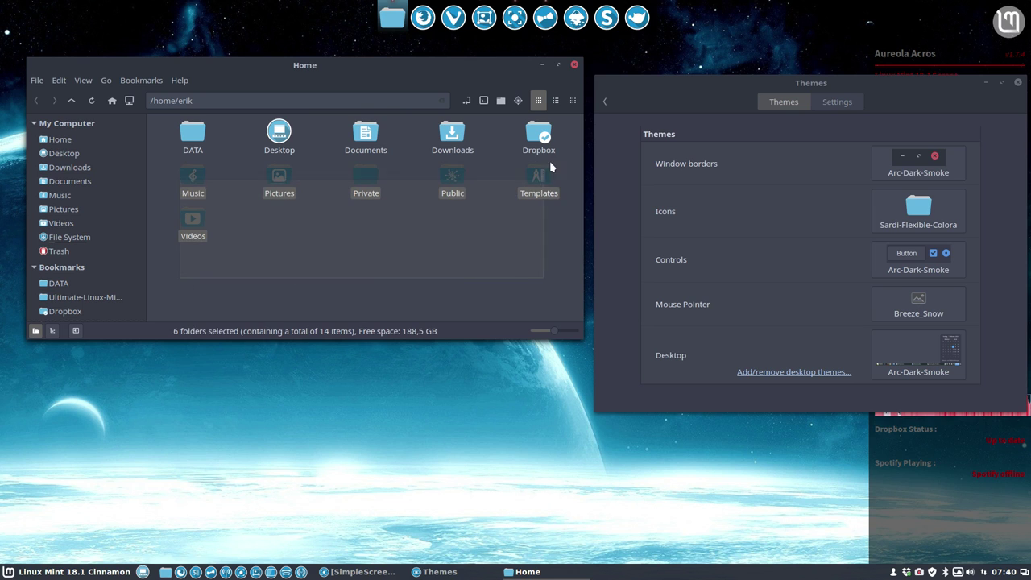
pyautogui.click(533, 218)
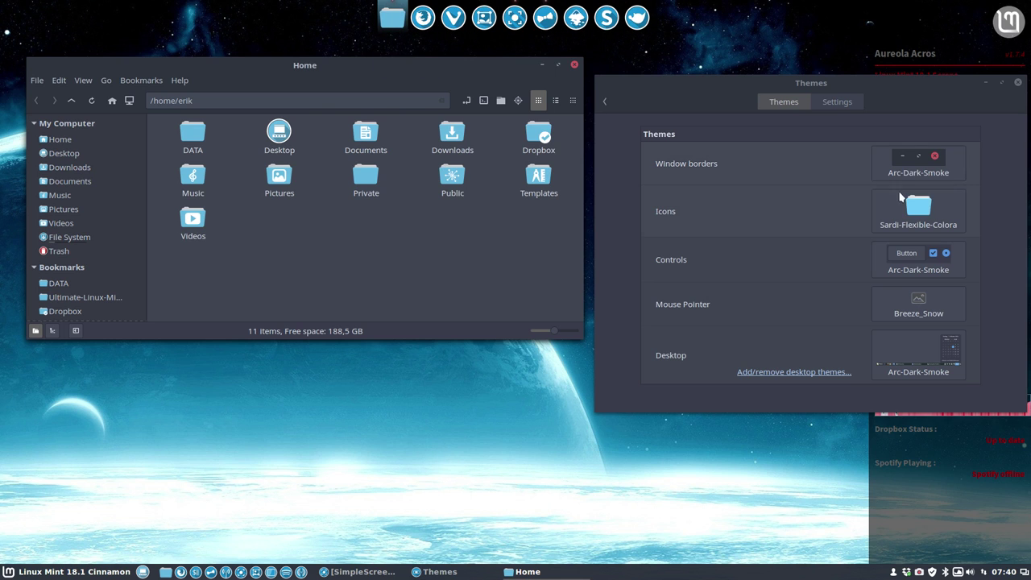
# Step: Switch to Sardi-Flexible-Luv-Colora icons and select the Home folders to check them
pyautogui.click(917, 216)
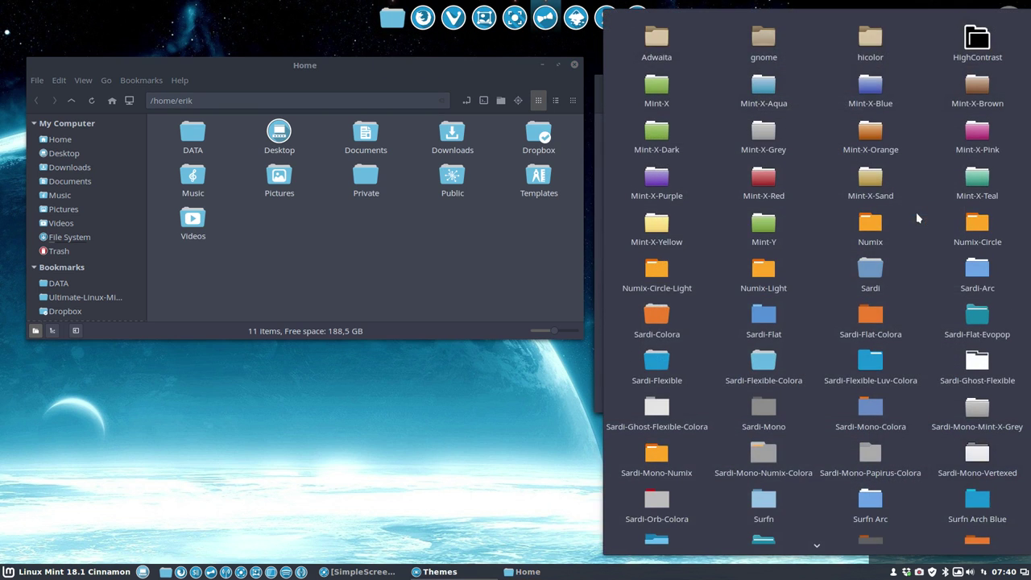
pyautogui.click(879, 370)
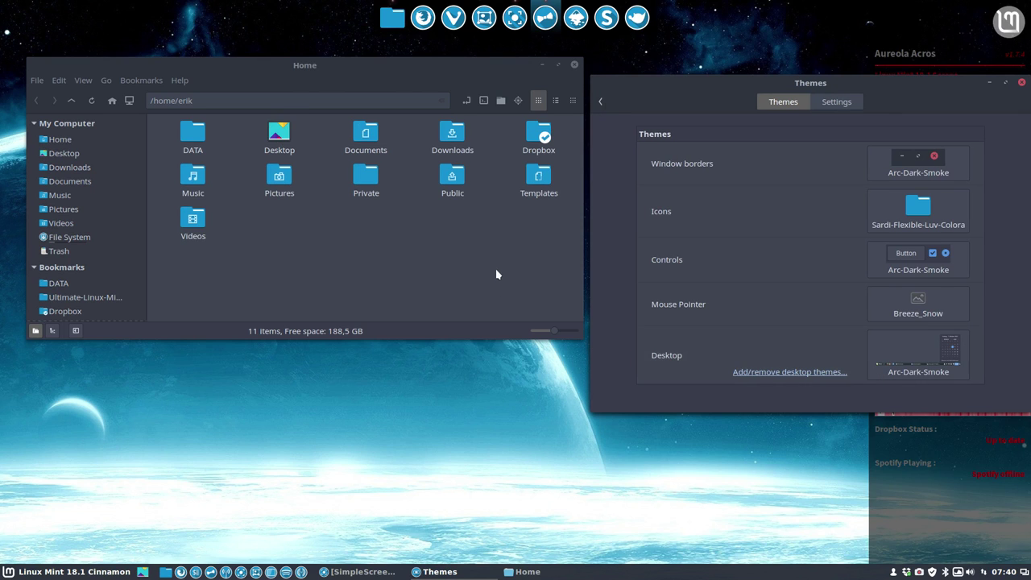
pyautogui.click(223, 279)
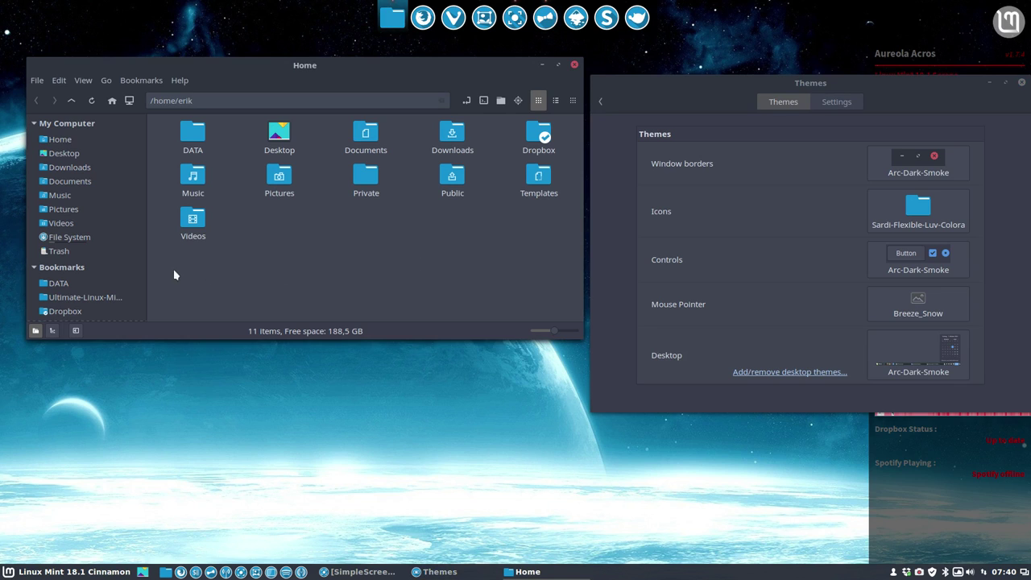
pyautogui.moveTo(173, 269)
pyautogui.mouseDown()
pyautogui.moveTo(521, 212)
pyautogui.moveTo(564, 137)
pyautogui.mouseUp()
pyautogui.click(516, 244)
# Step: Apply Sardi-Ghost-Flexible icons and check them in the applications menu
pyautogui.click(921, 210)
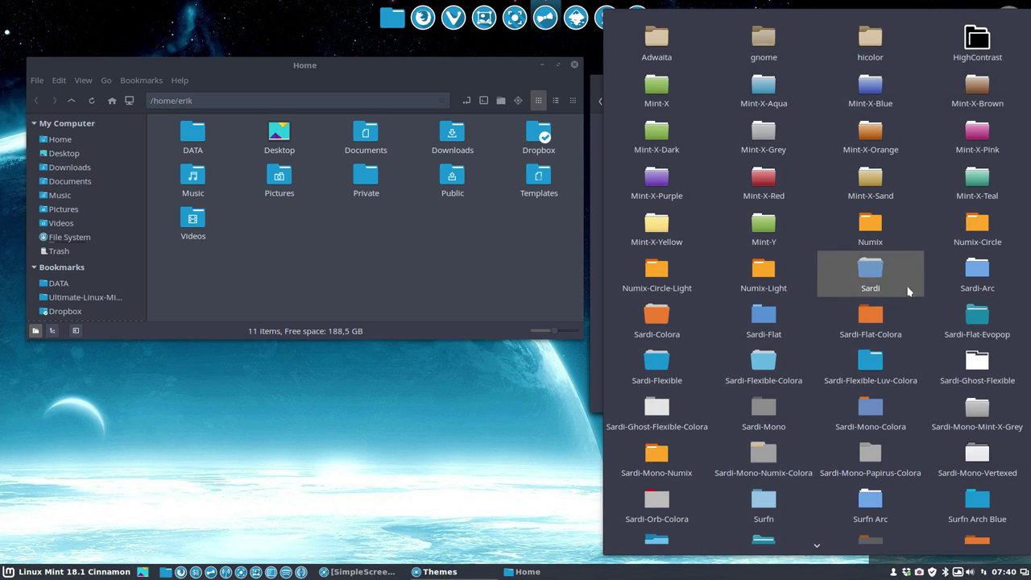
pyautogui.click(978, 367)
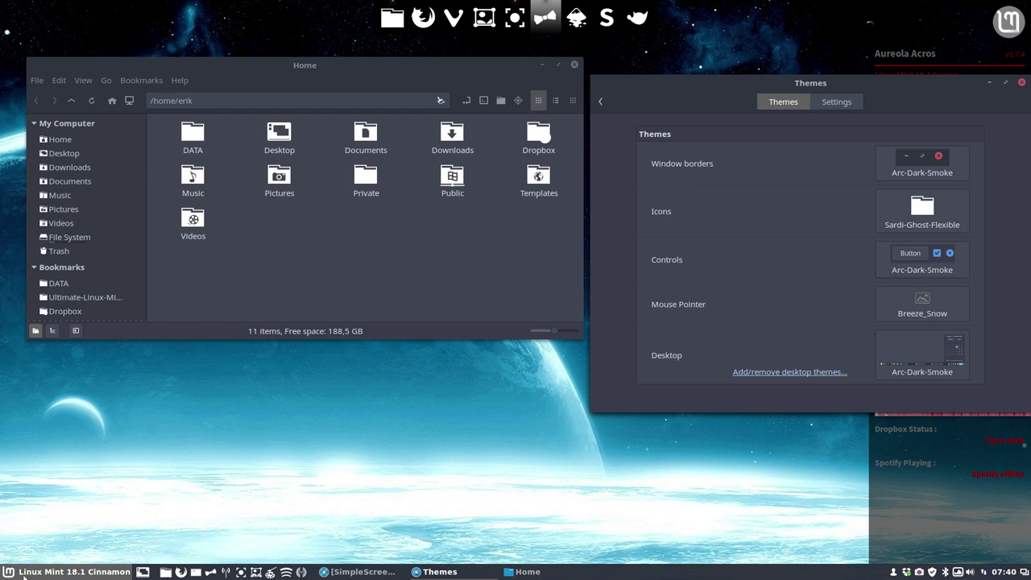
pyautogui.click(24, 572)
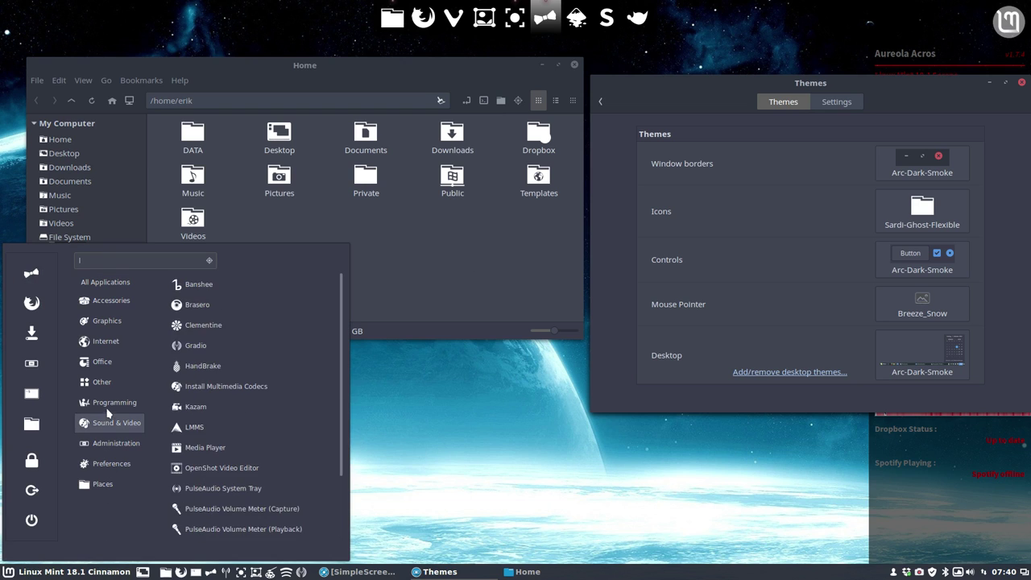
pyautogui.moveTo(105, 282)
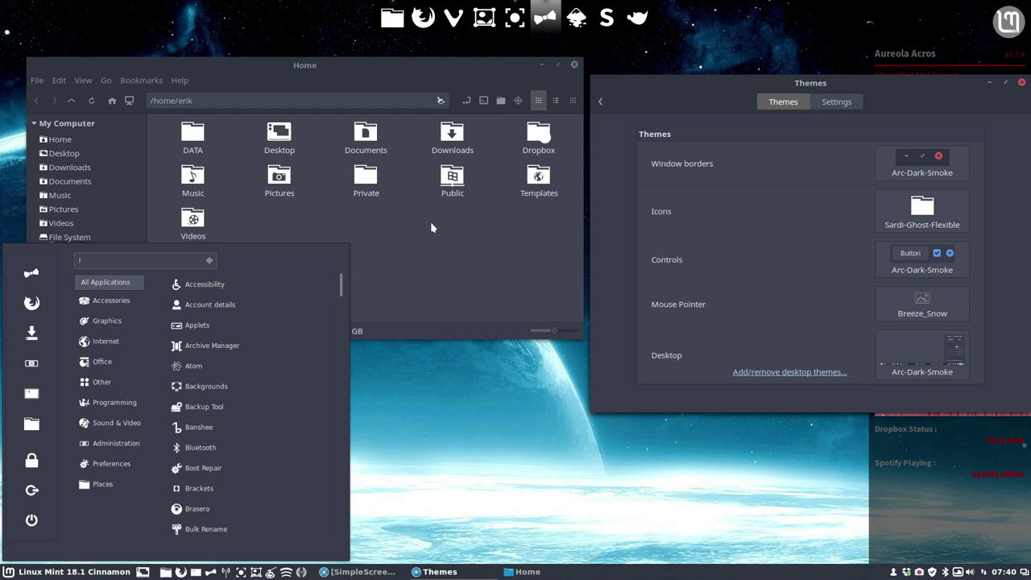
pyautogui.click(436, 240)
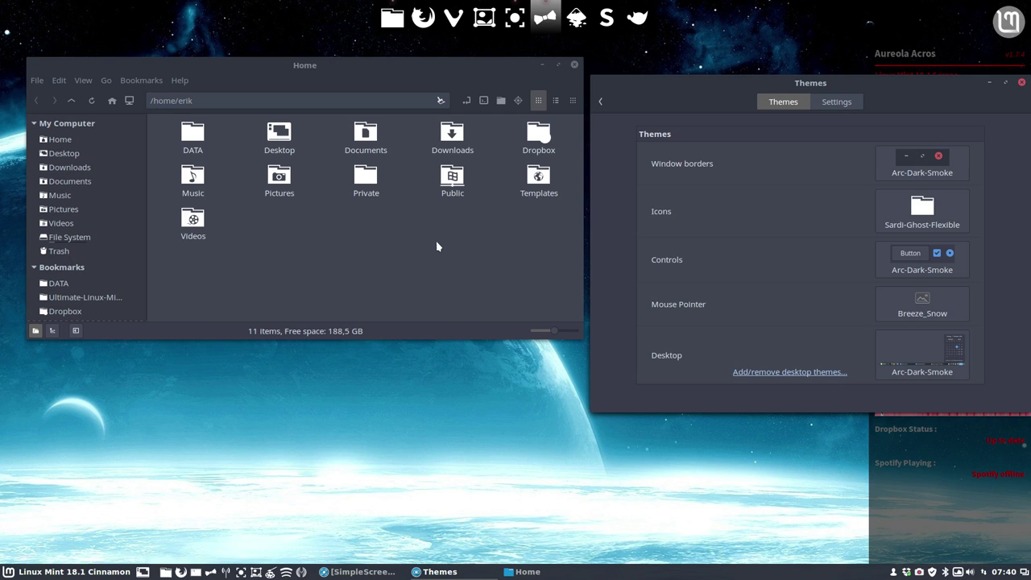
# Step: Apply Sardi-Ghost-Flexible-Colora and preview its grey icons on the Home folders and application menu
pyautogui.click(923, 216)
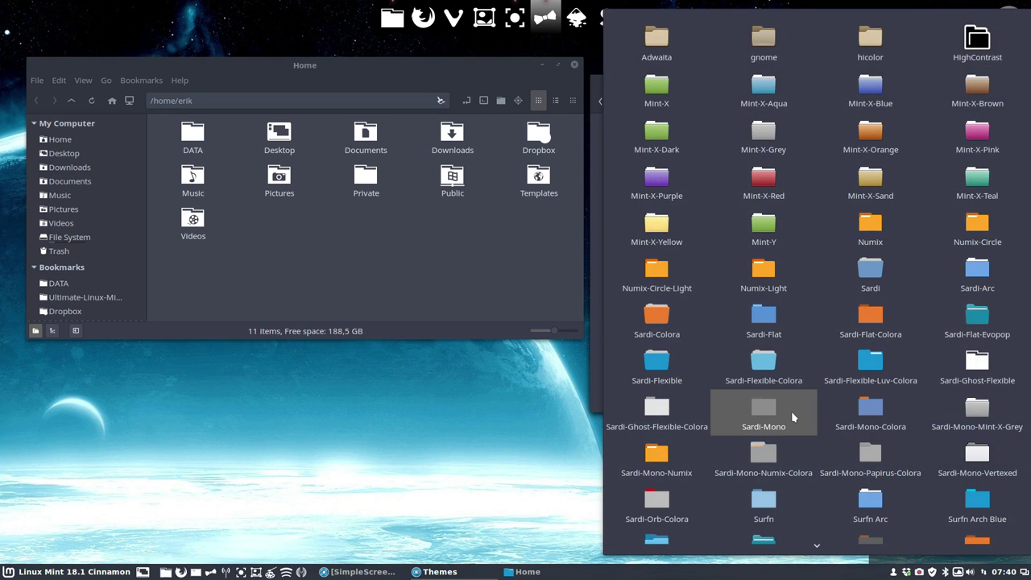
pyautogui.click(654, 411)
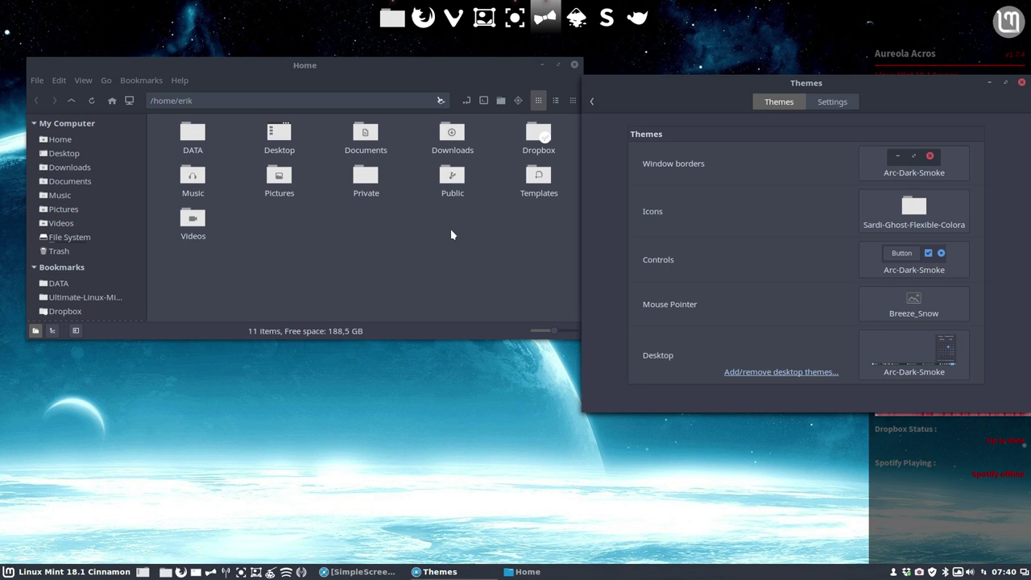
pyautogui.moveTo(182, 274)
pyautogui.mouseDown()
pyautogui.moveTo(523, 253)
pyautogui.moveTo(569, 125)
pyautogui.mouseUp()
pyautogui.click(505, 199)
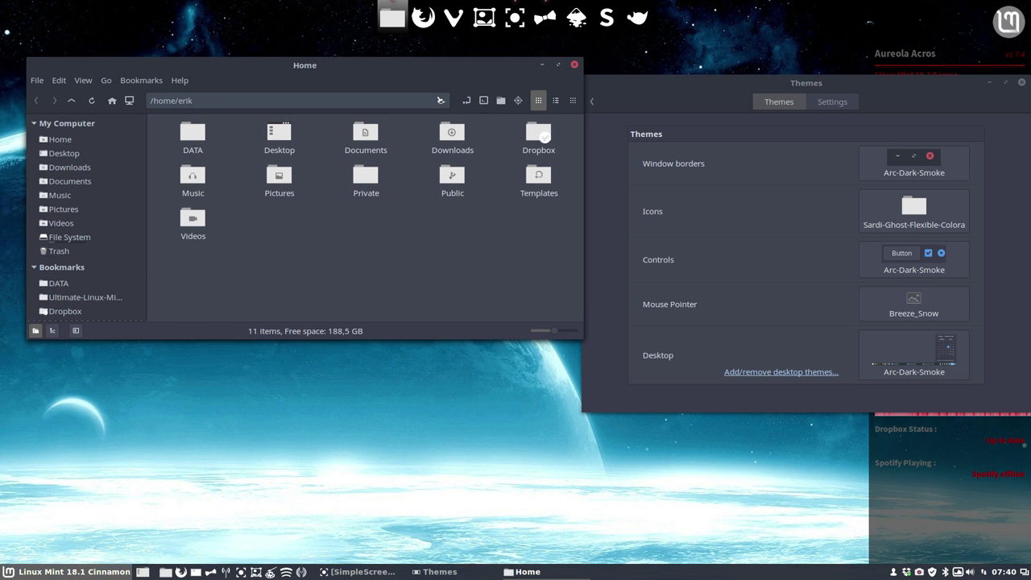
pyautogui.click(72, 572)
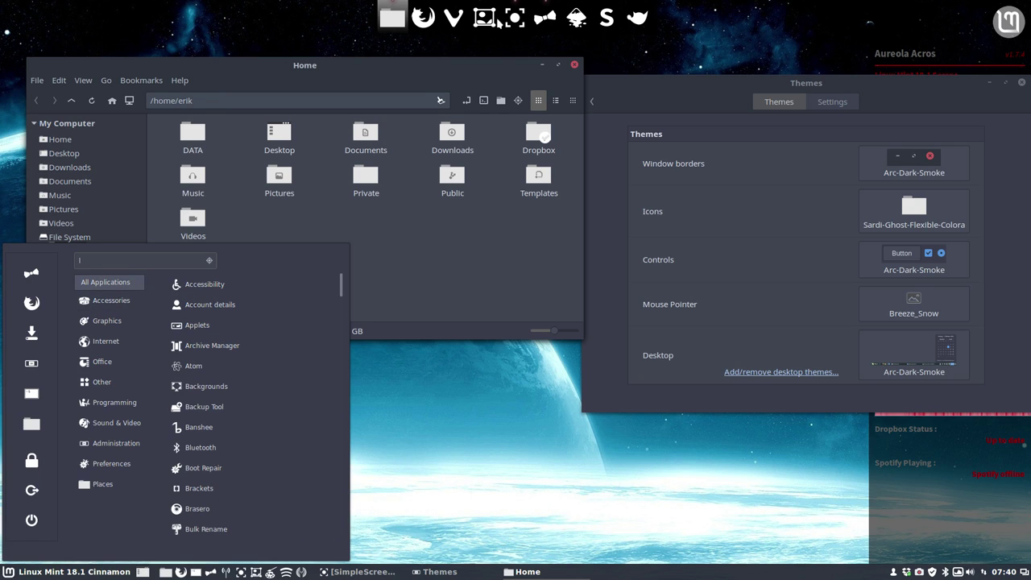
pyautogui.click(481, 66)
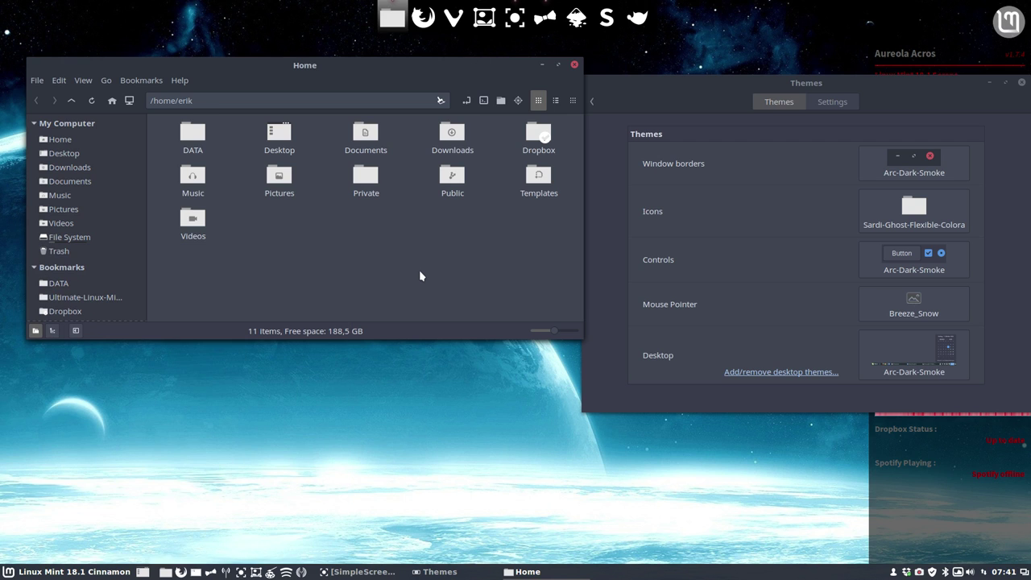
# Step: Apply Sardi-Mono and check its monochrome grey icons in the application menu and Home window
pyautogui.click(912, 218)
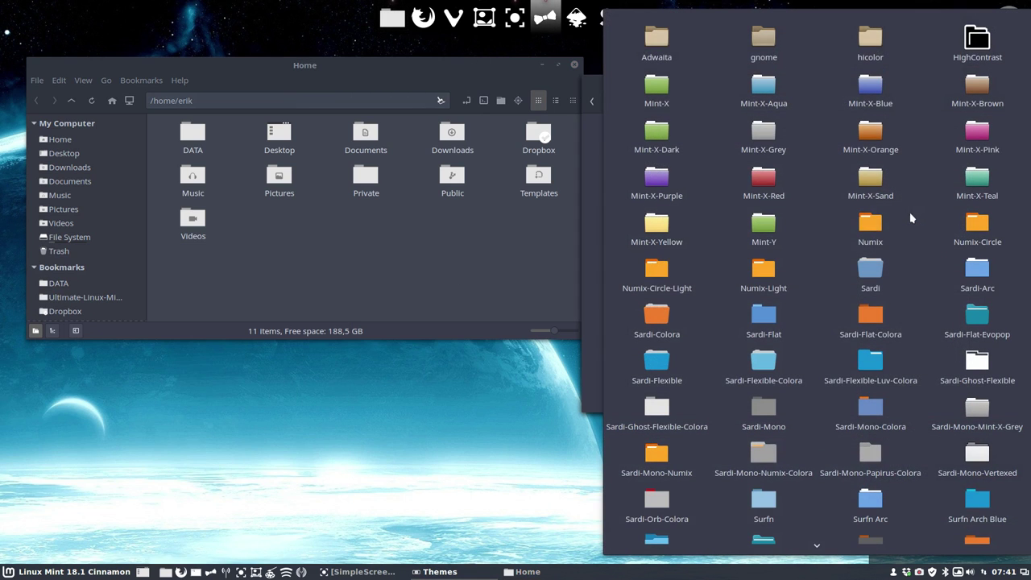
pyautogui.click(760, 414)
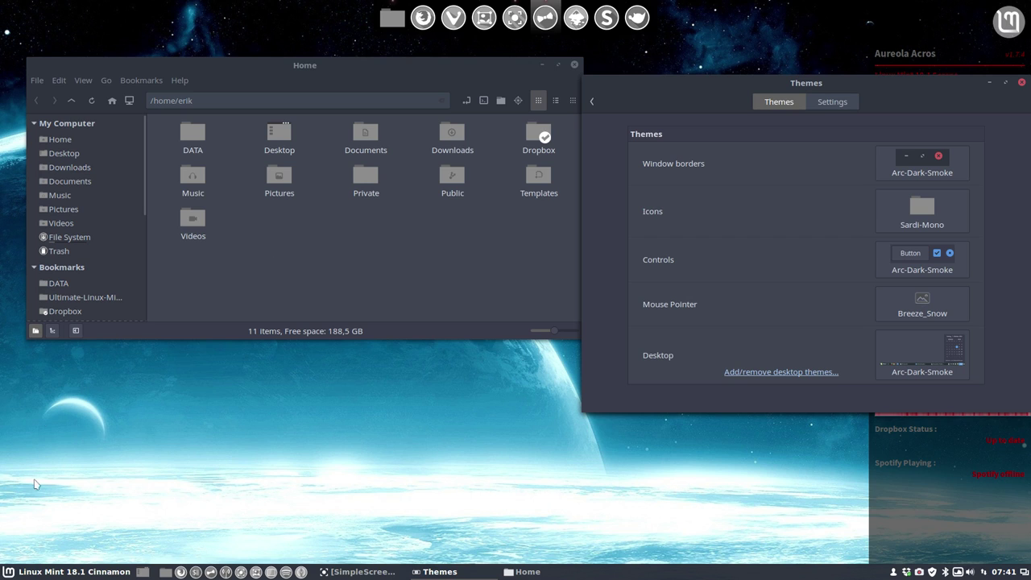
pyautogui.click(31, 574)
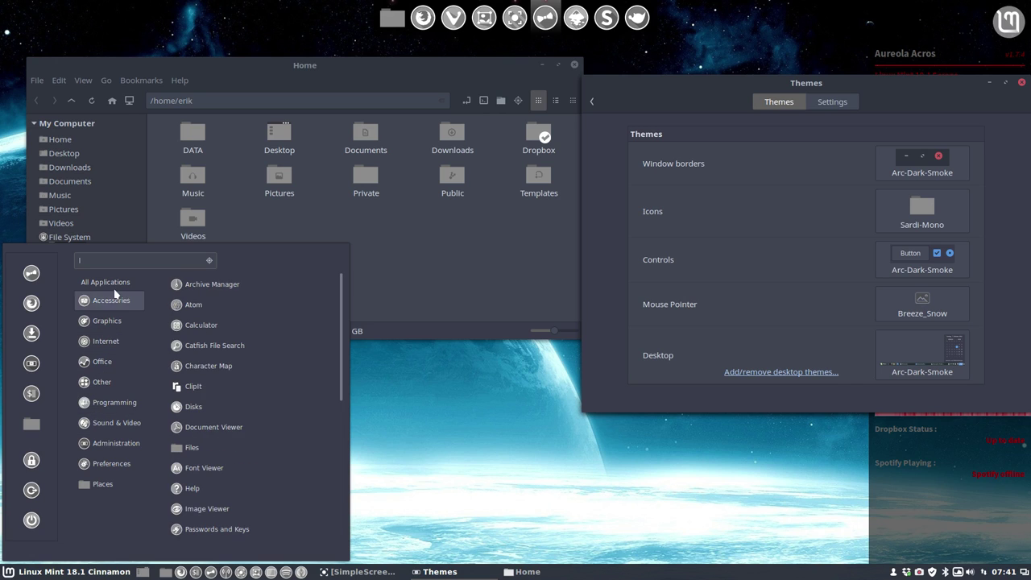
pyautogui.moveTo(106, 282)
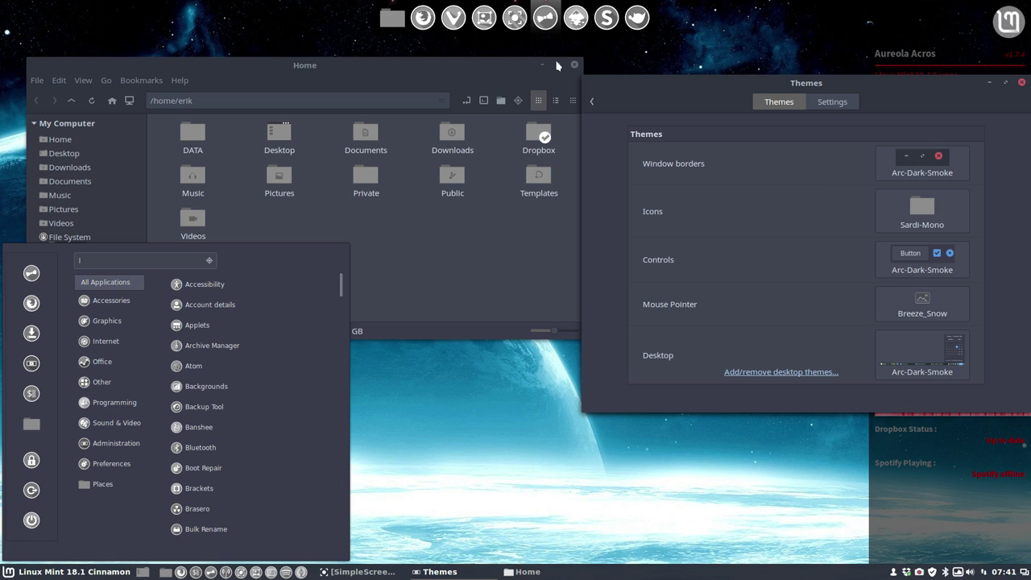
pyautogui.click(508, 64)
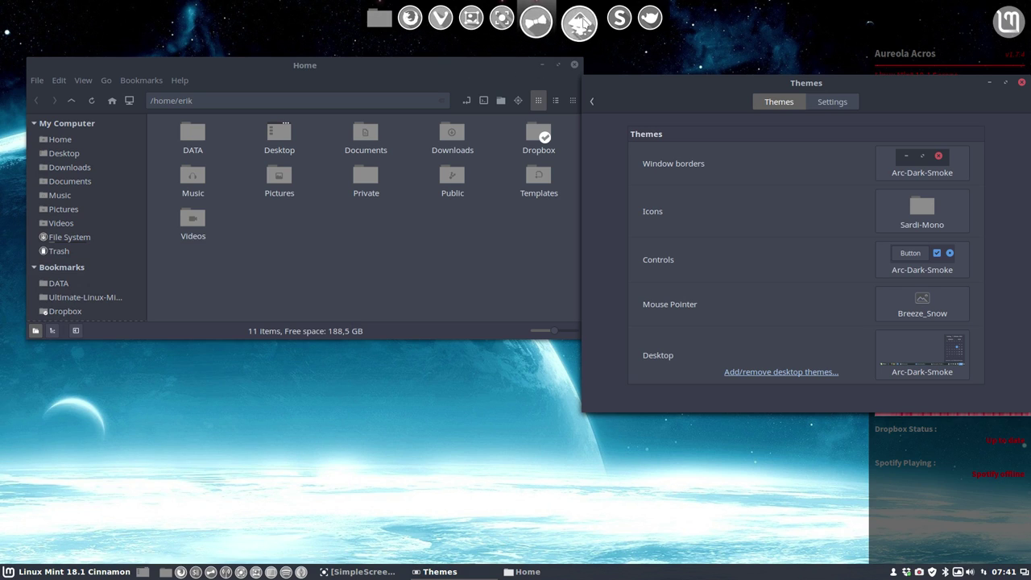
pyautogui.click(418, 71)
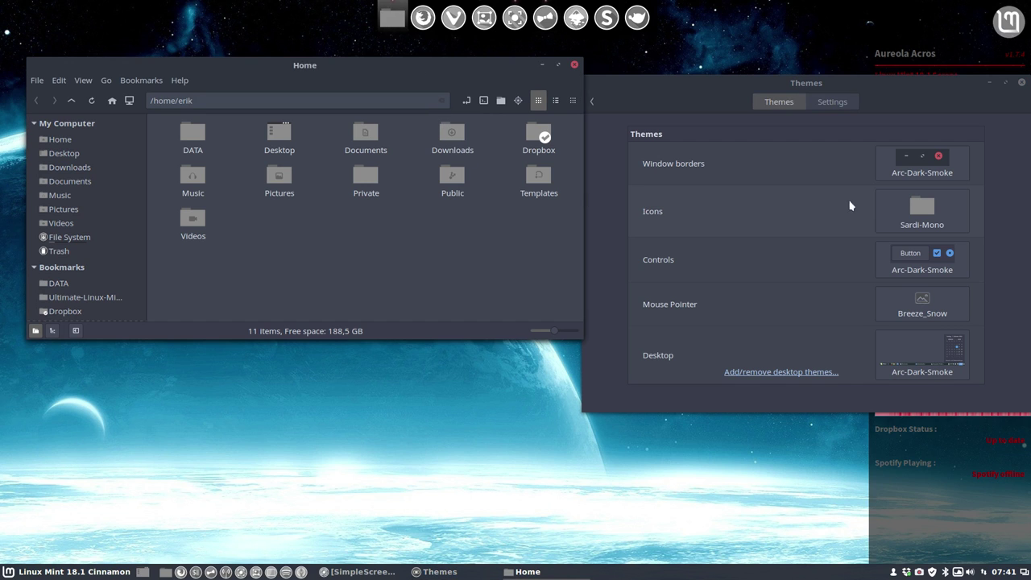
# Step: Apply Sardi-Mono-Colora and preview the blue Home folders and the application menu icons
pyautogui.click(905, 201)
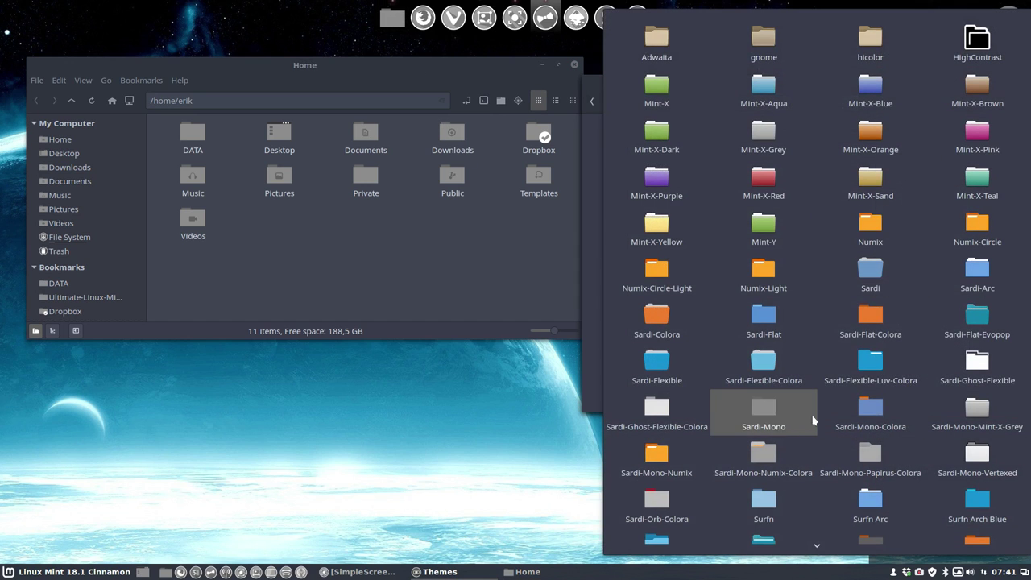
pyautogui.click(879, 413)
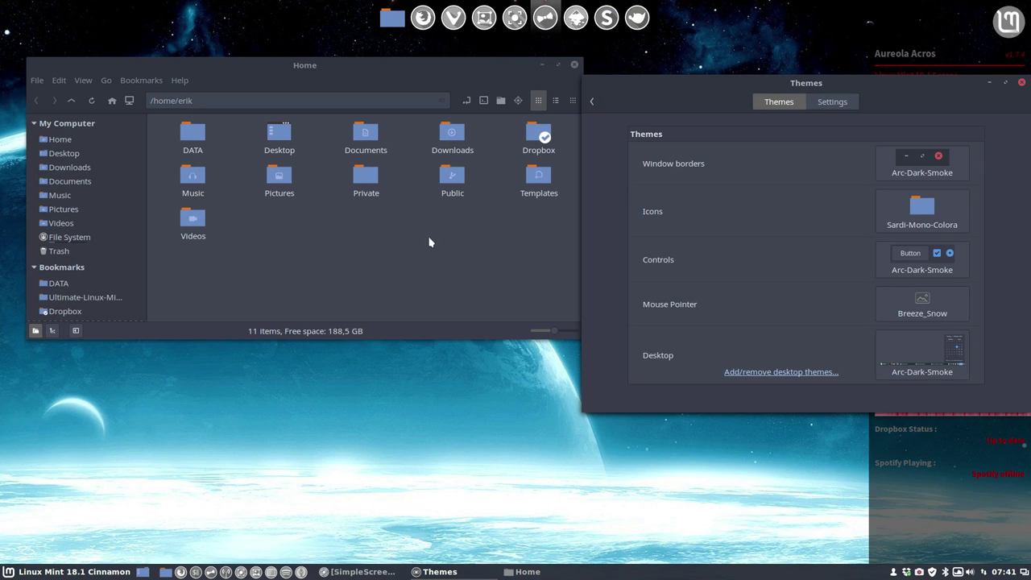
pyautogui.moveTo(515, 252); pyautogui.dragTo(427, 255)
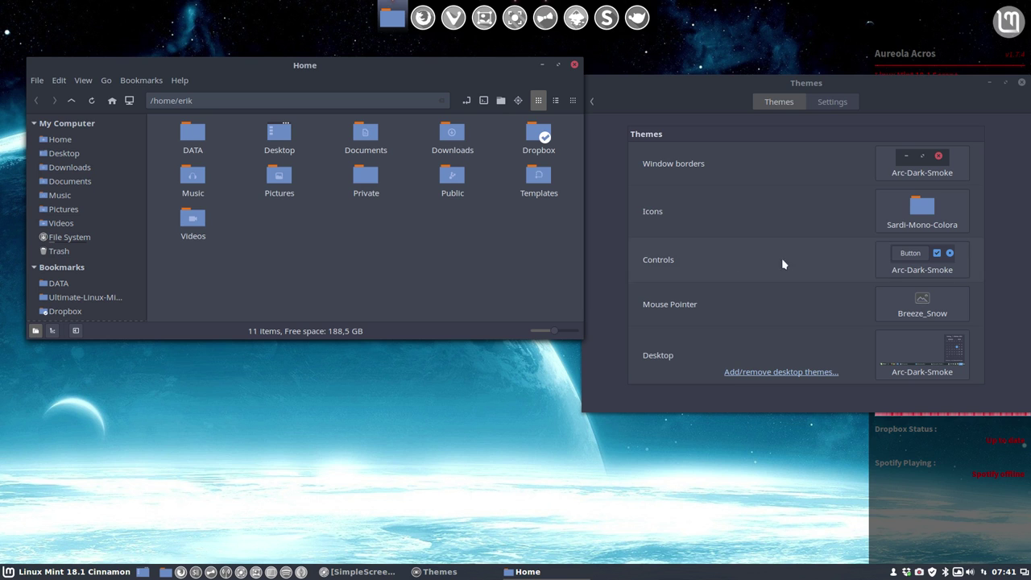
pyautogui.click(73, 573)
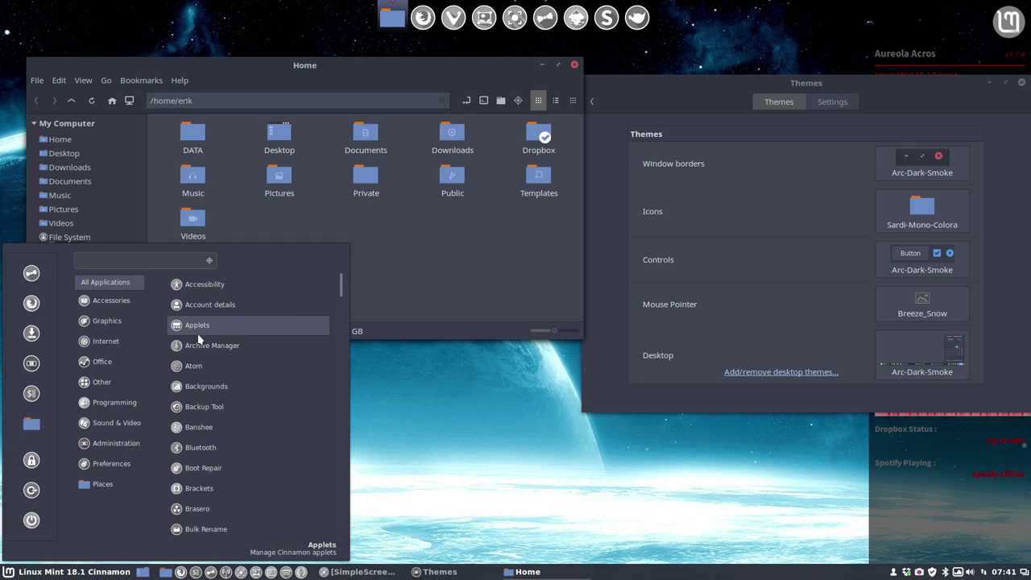
# Step: Apply Sardi-Mono-Mint-X-Grey and check the light grey folders in Home and the menu
pyautogui.click(495, 274)
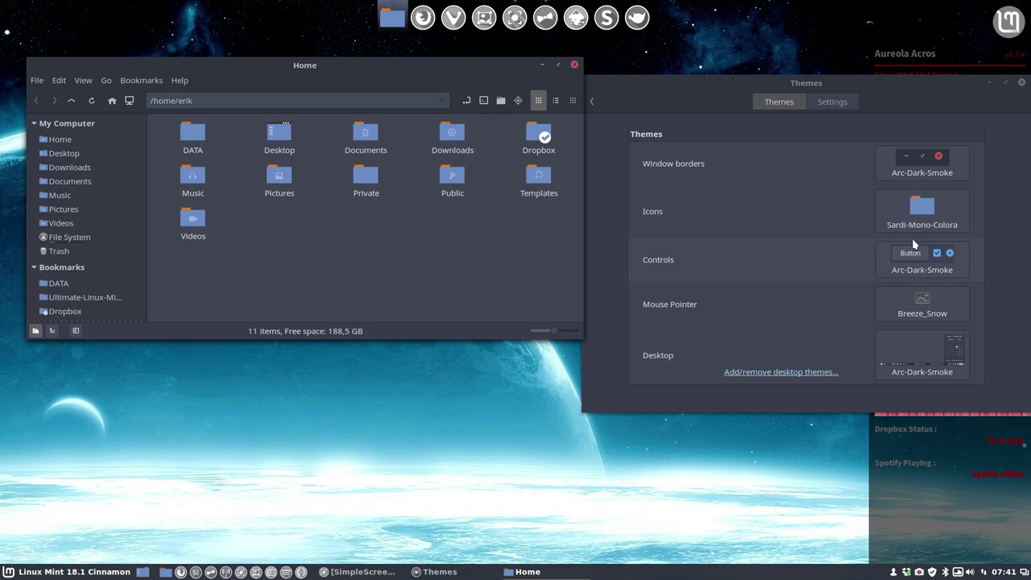
pyautogui.click(921, 208)
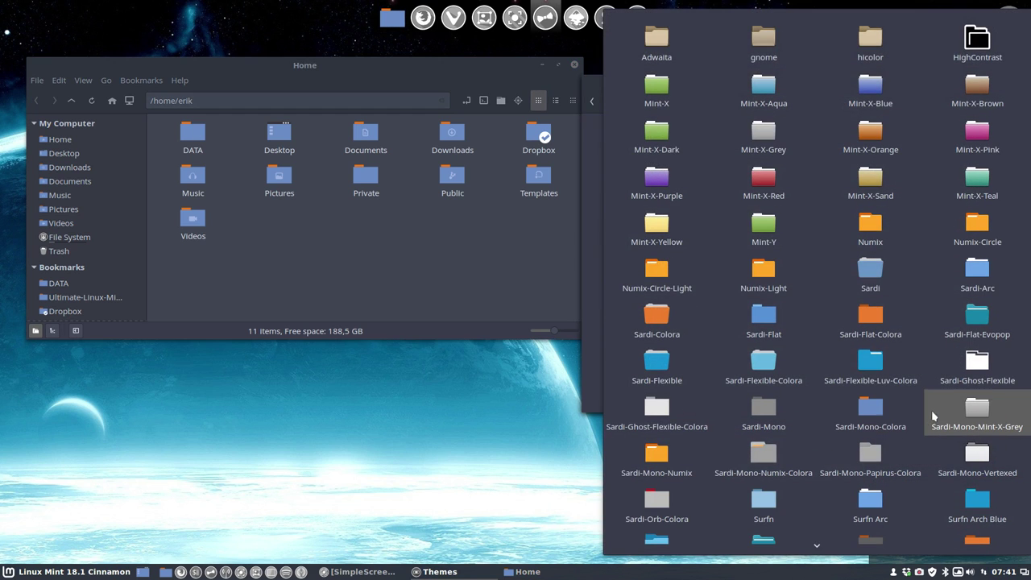
pyautogui.click(967, 415)
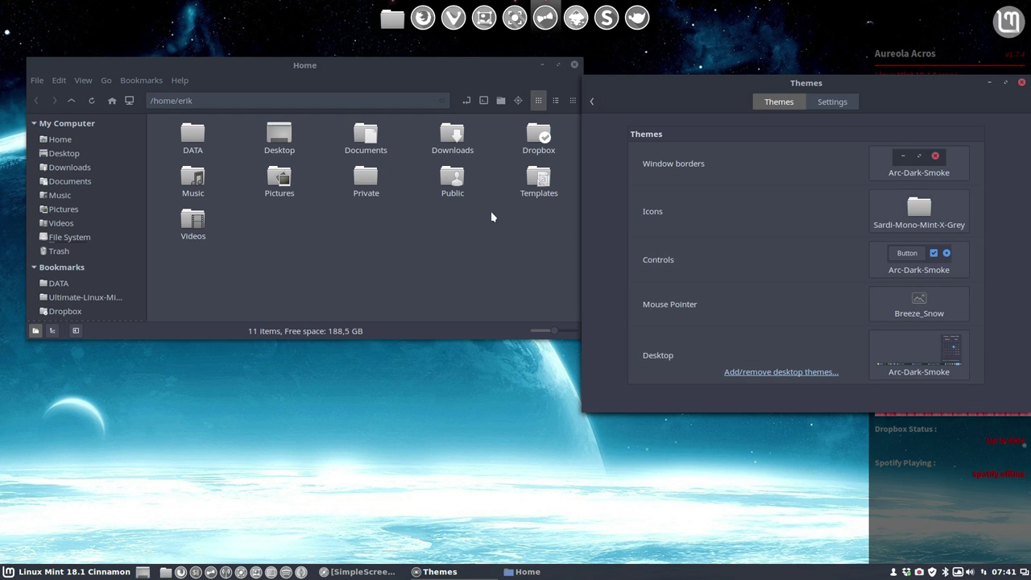
pyautogui.click(465, 237)
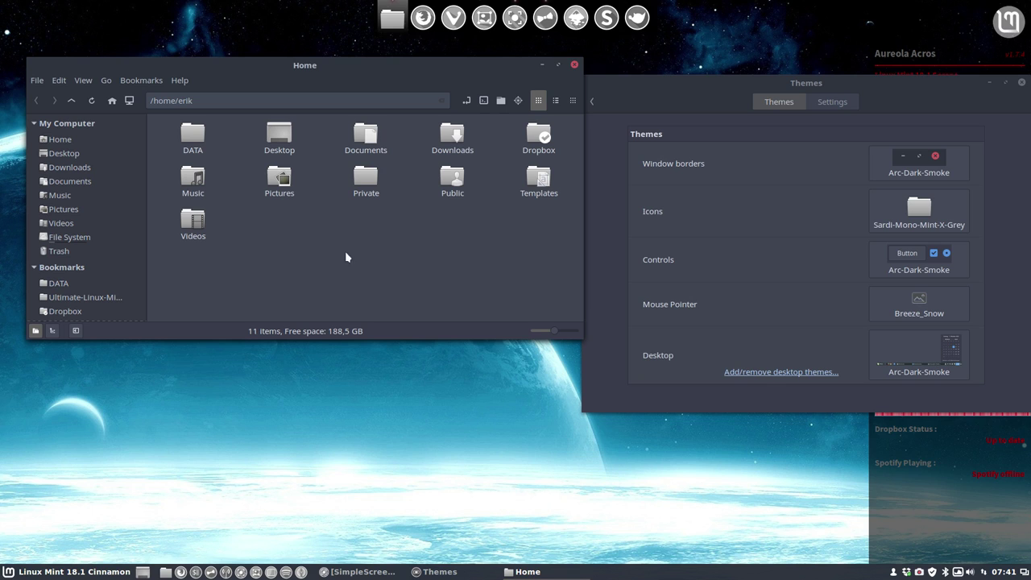
pyautogui.click(71, 571)
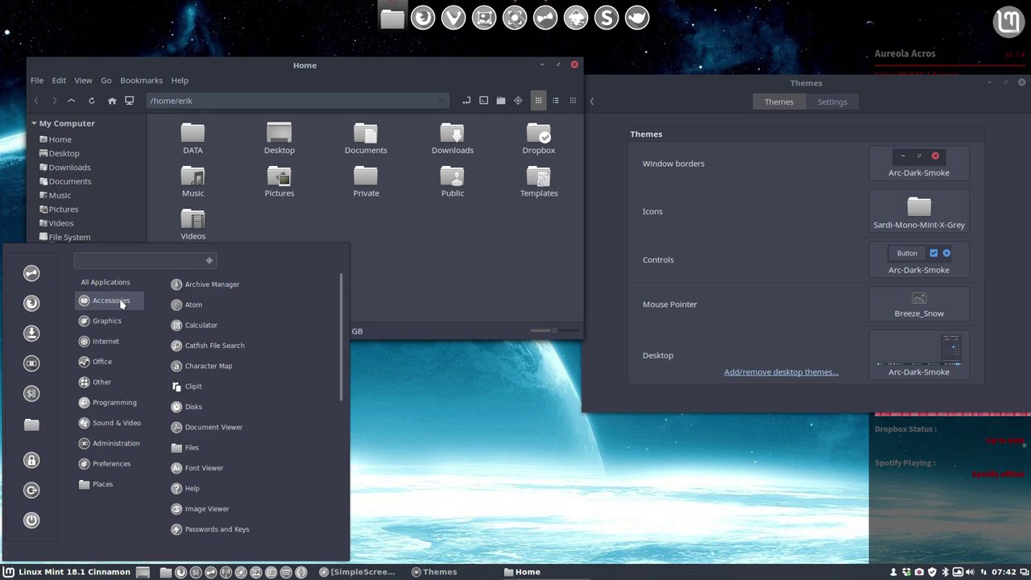
pyautogui.click(917, 223)
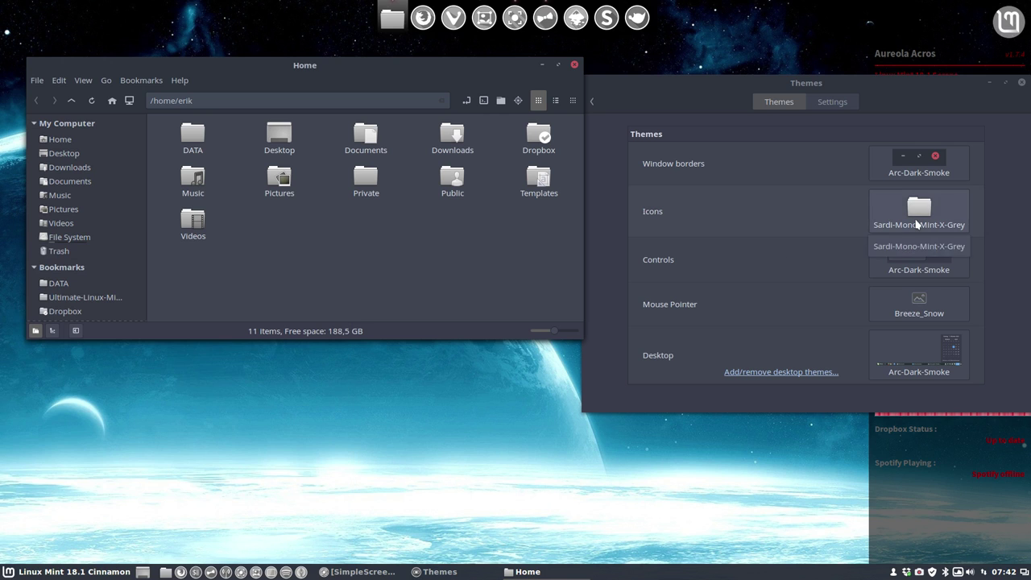
# Step: Apply Sardi-Mono-Numix and preview the orange Home folders and application menu icons
pyautogui.click(918, 223)
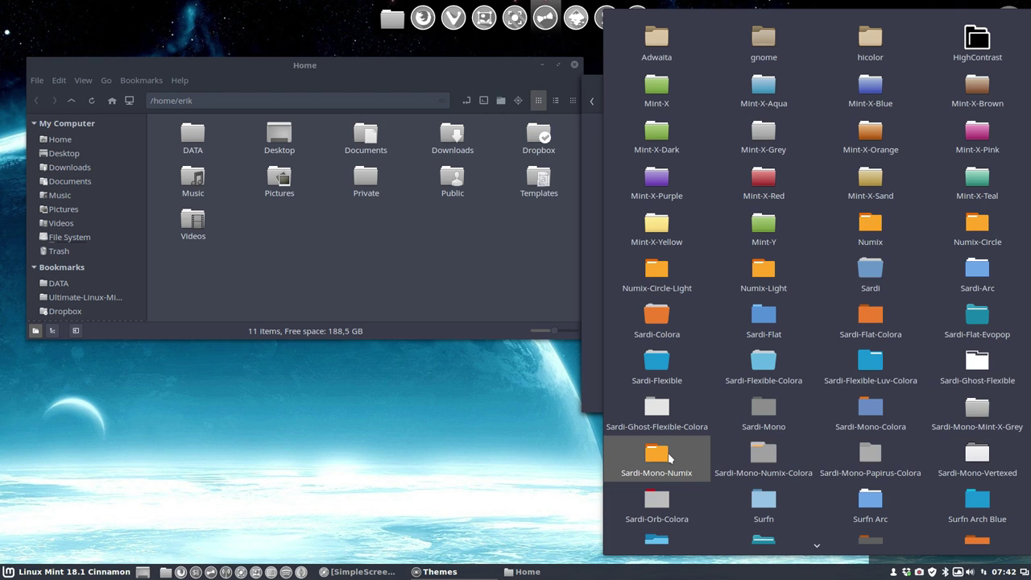
pyautogui.click(669, 458)
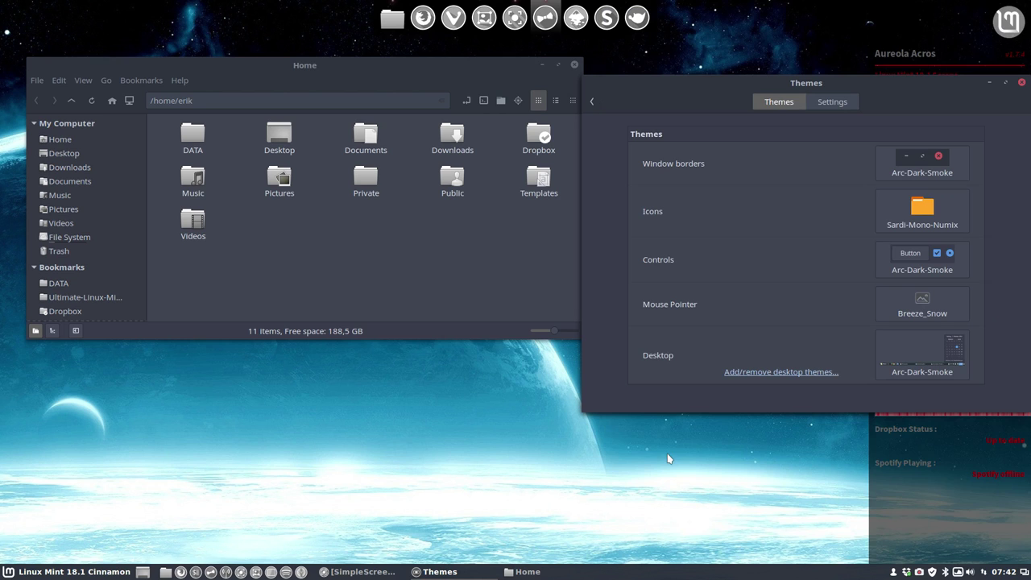
pyautogui.click(361, 273)
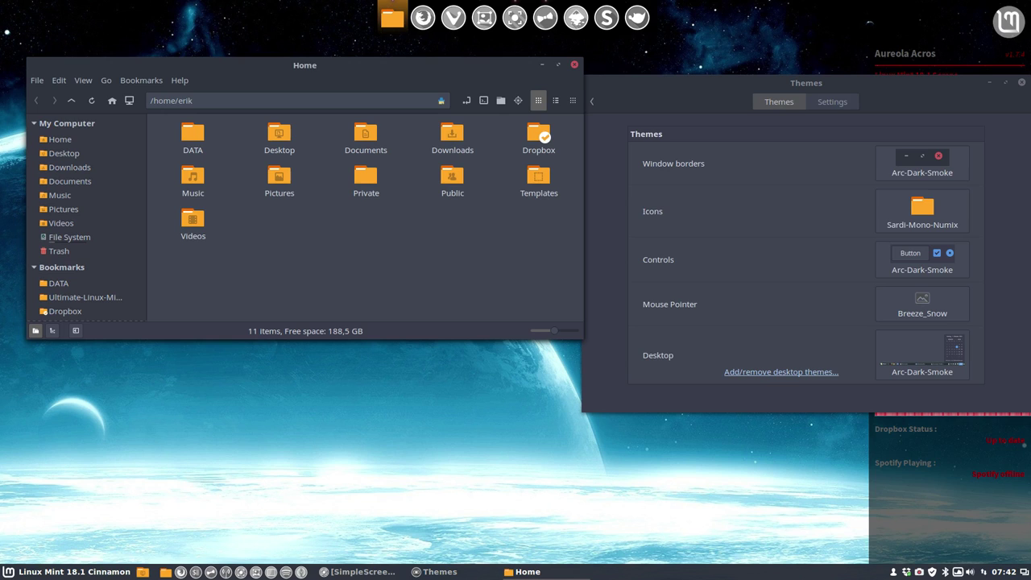
pyautogui.click(81, 571)
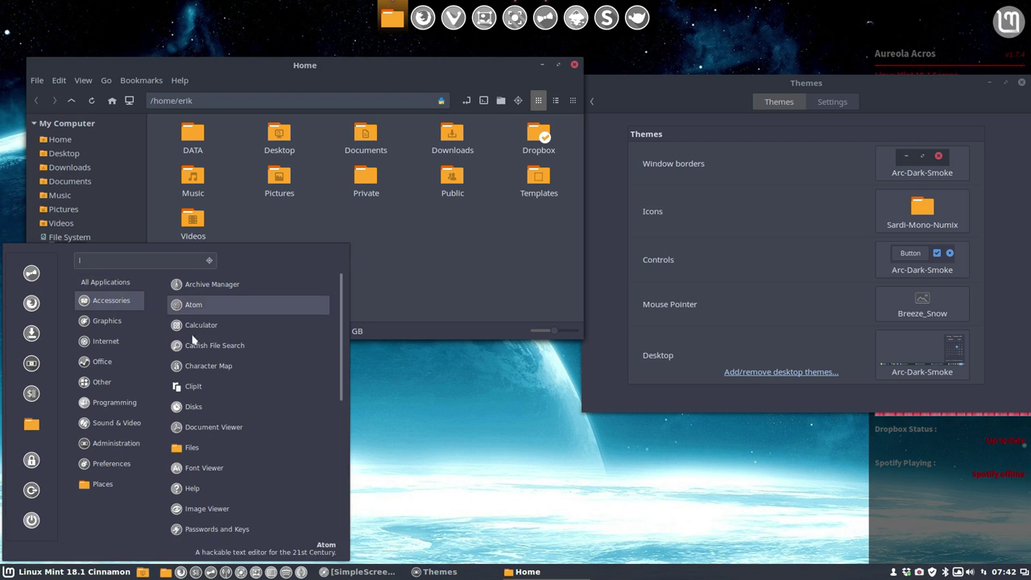
pyautogui.moveTo(110, 300)
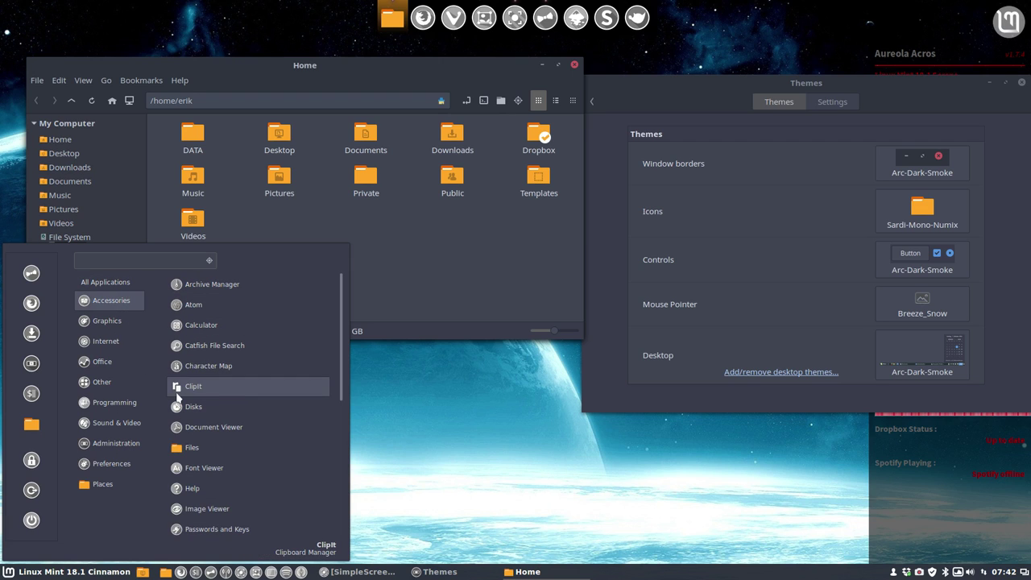
pyautogui.click(492, 257)
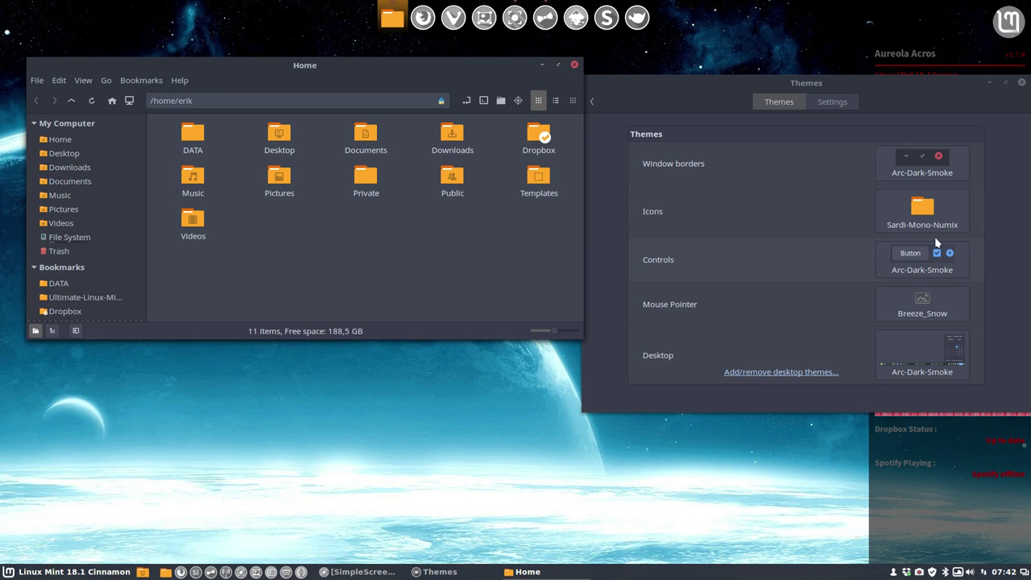
pyautogui.click(935, 219)
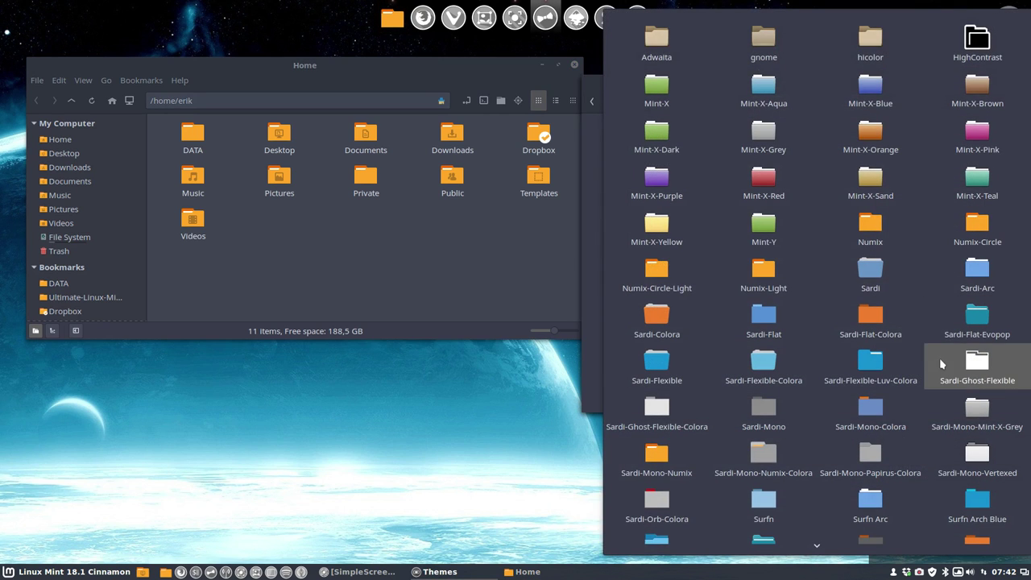
# Step: Apply Sardi-Mono-Numix-Colora and view the grey, pale-tabbed folders in Home
pyautogui.click(771, 456)
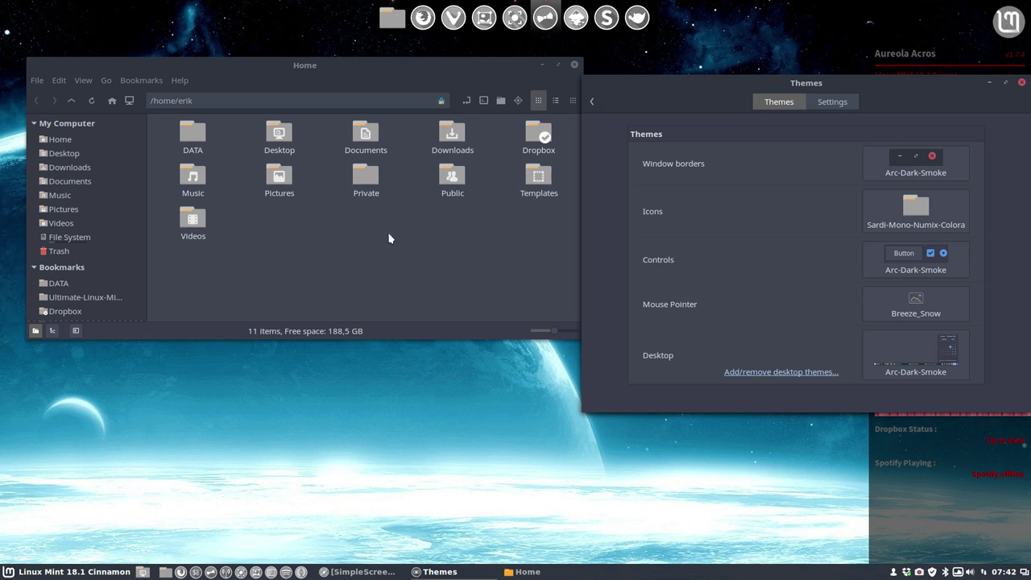
pyautogui.moveTo(389, 230); pyautogui.dragTo(483, 241)
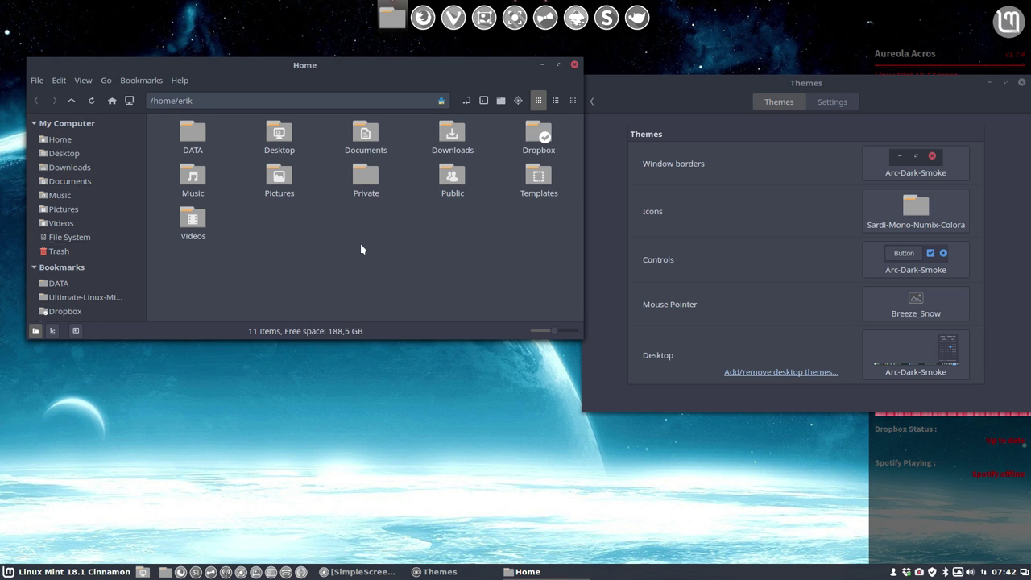
# Step: Apply Sardi-Mono-Papirus-Colora and inspect the flat grey pictogram folders in Home
pyautogui.click(907, 214)
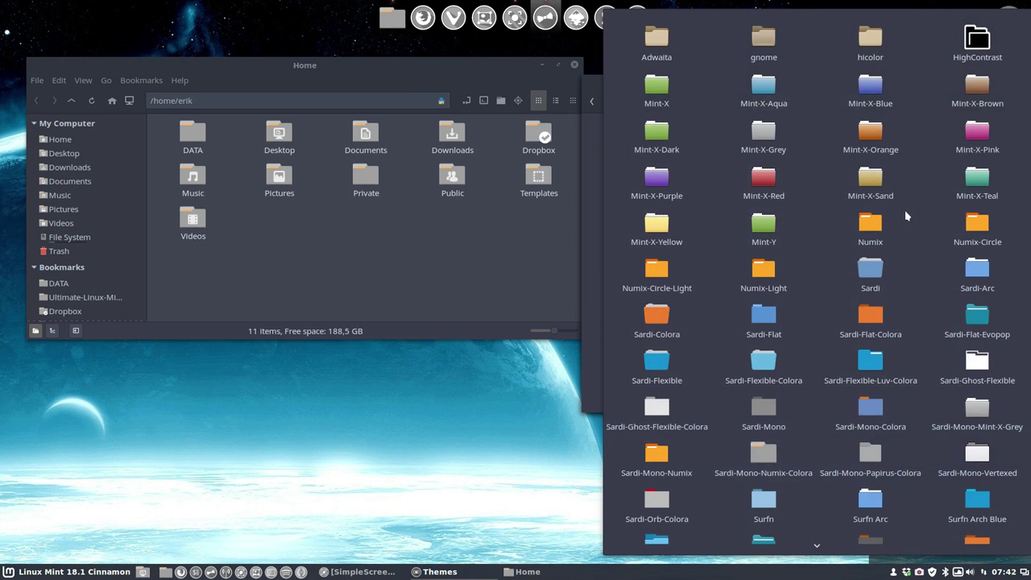
pyautogui.click(873, 465)
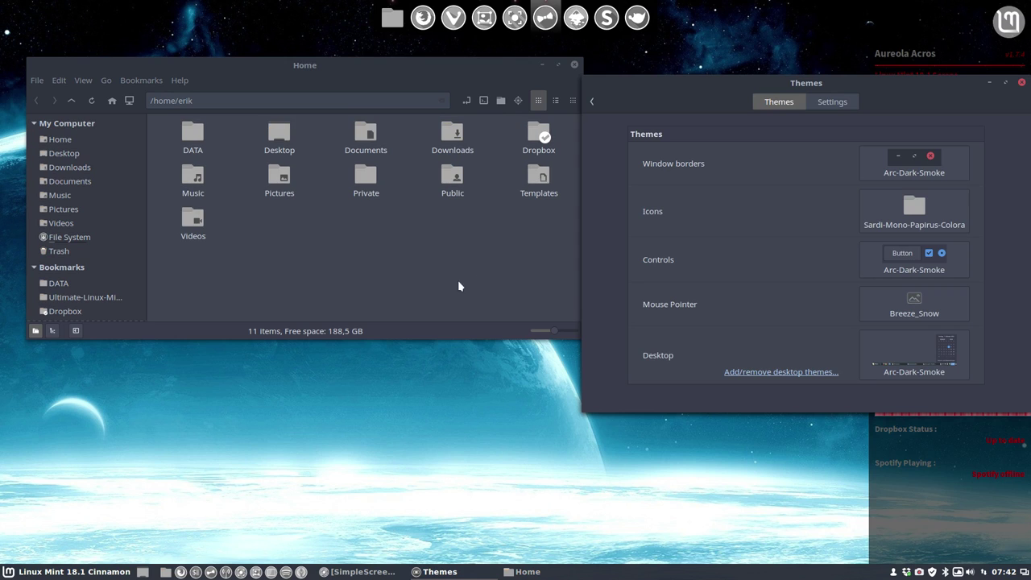
pyautogui.click(179, 272)
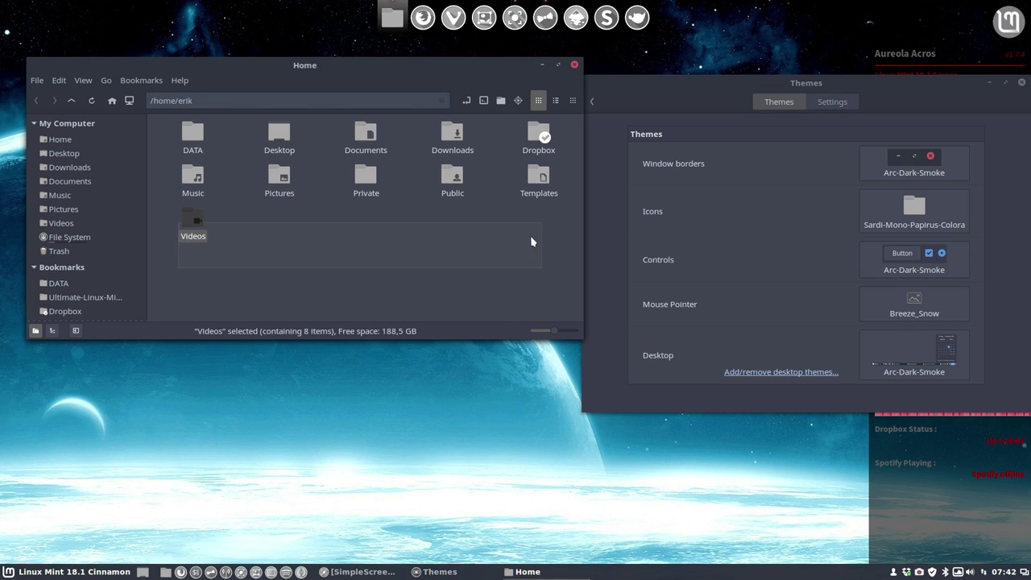
pyautogui.click(476, 266)
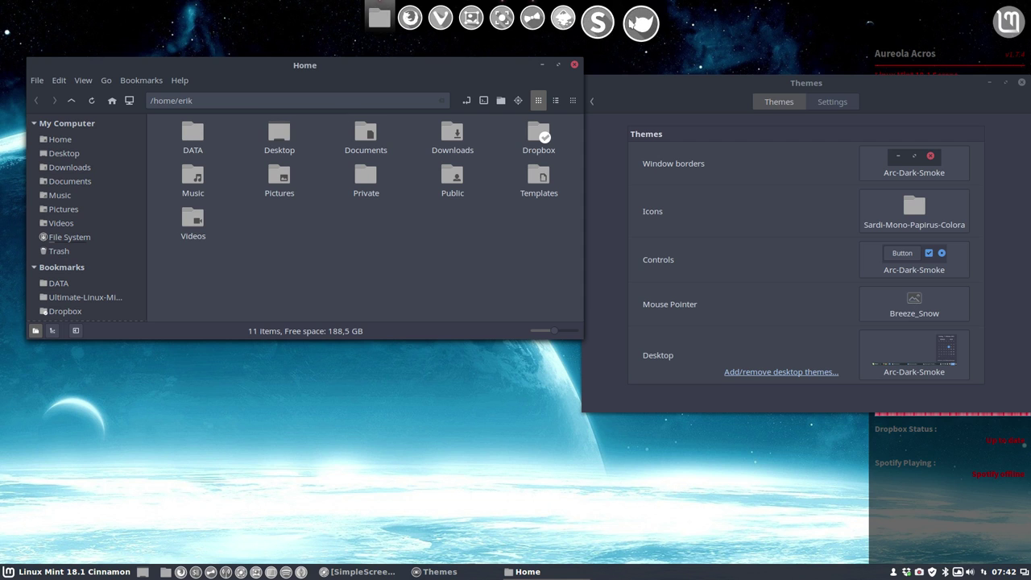
# Step: Apply Sardi-Mono-Vertexed and preview the white folder icons in Home and the applications menu
pyautogui.click(916, 208)
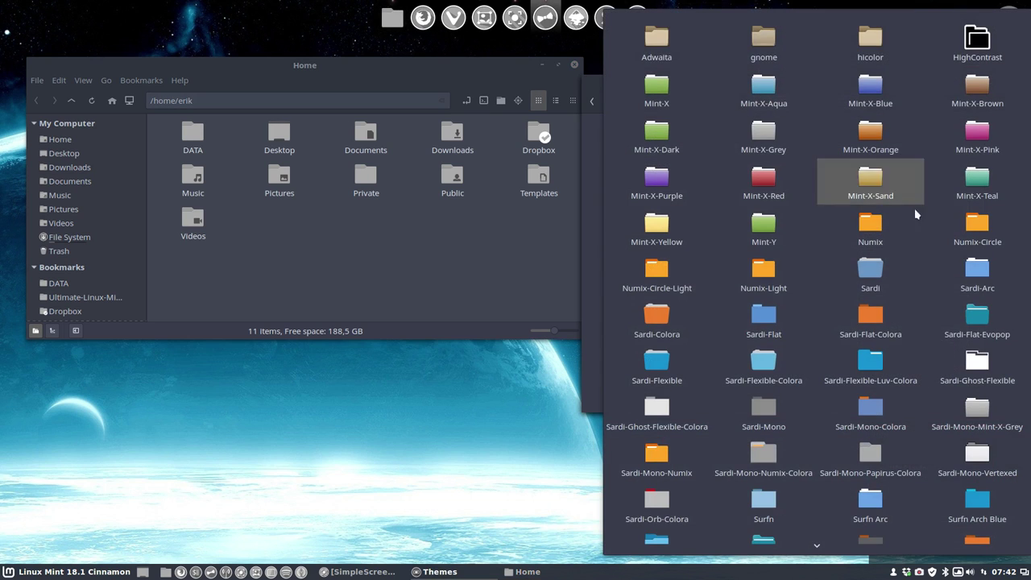
pyautogui.click(981, 453)
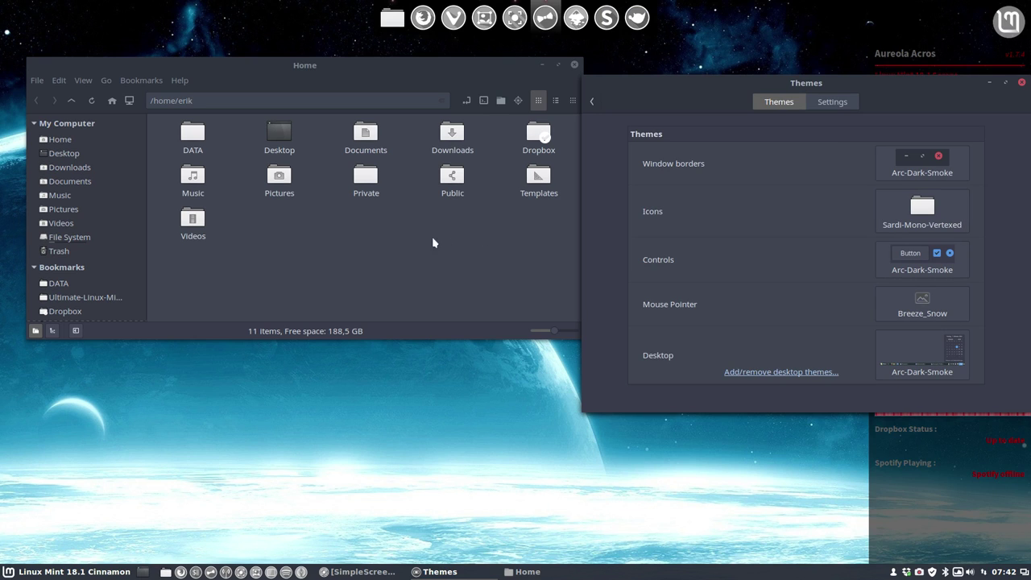
pyautogui.click(379, 255)
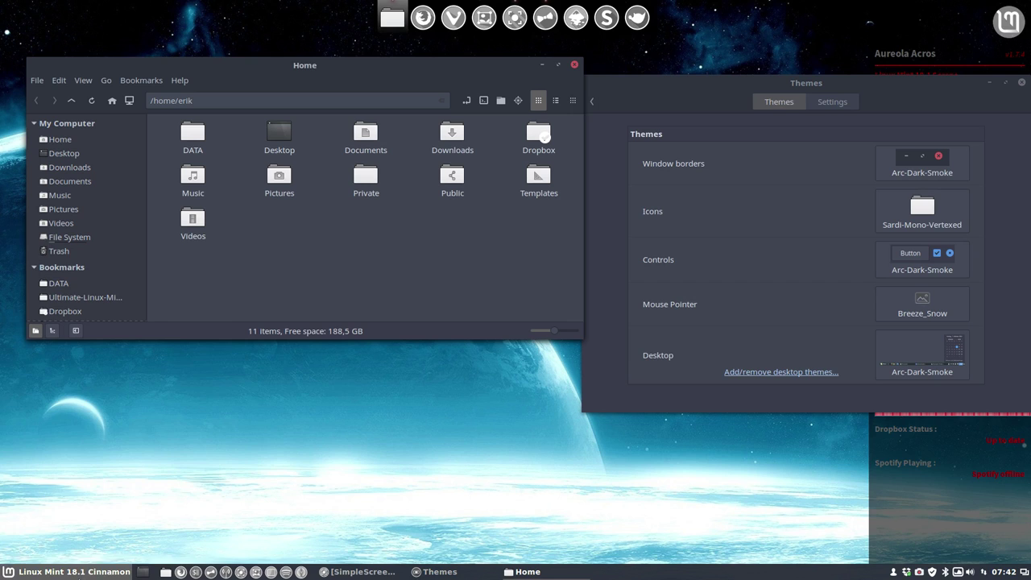
pyautogui.click(72, 572)
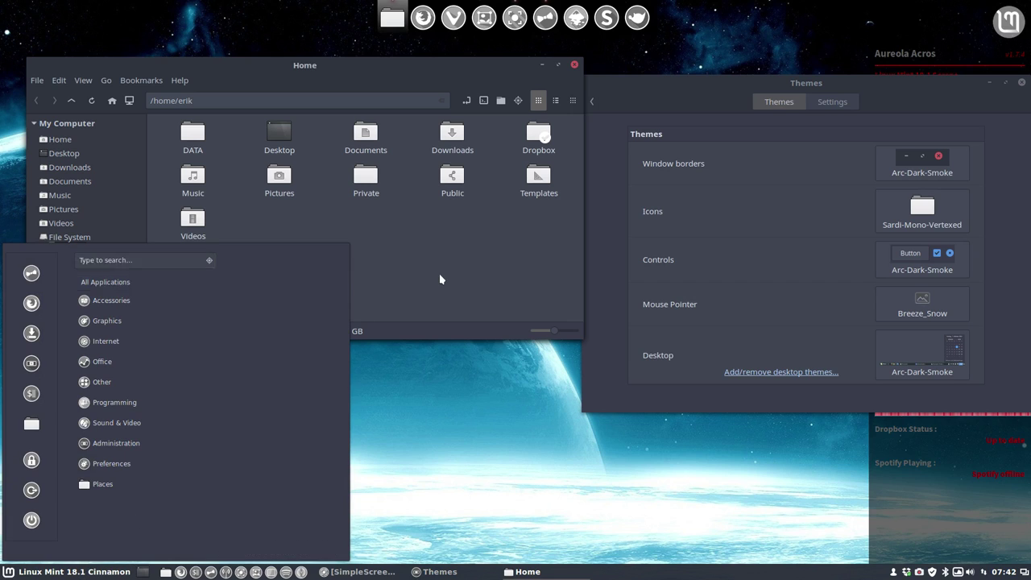
pyautogui.click(440, 273)
# Step: Apply Sardi-Orb-Colora, then select and deselect the Home folders to inspect the red-tabbed icons
pyautogui.click(911, 224)
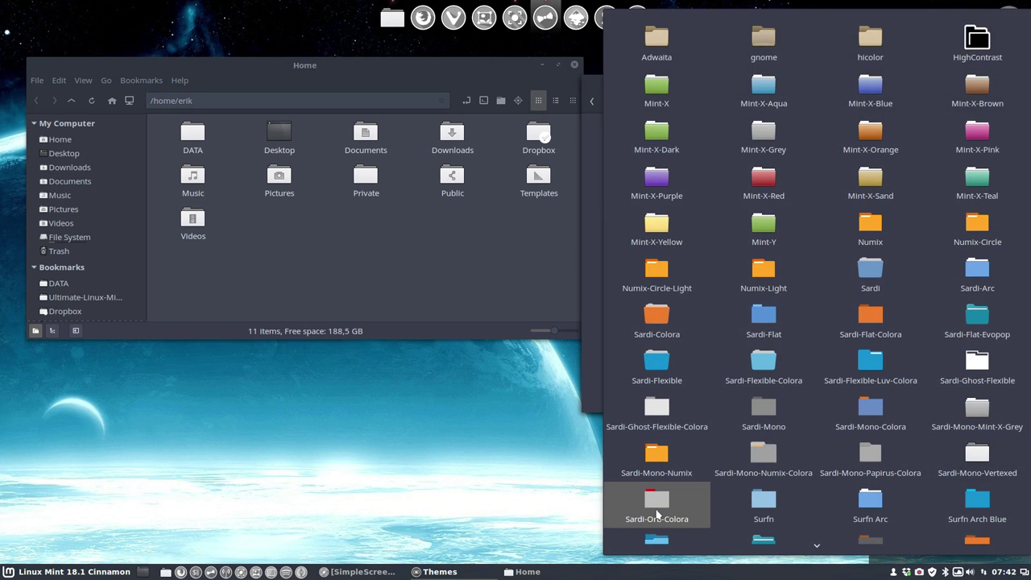
pyautogui.click(657, 514)
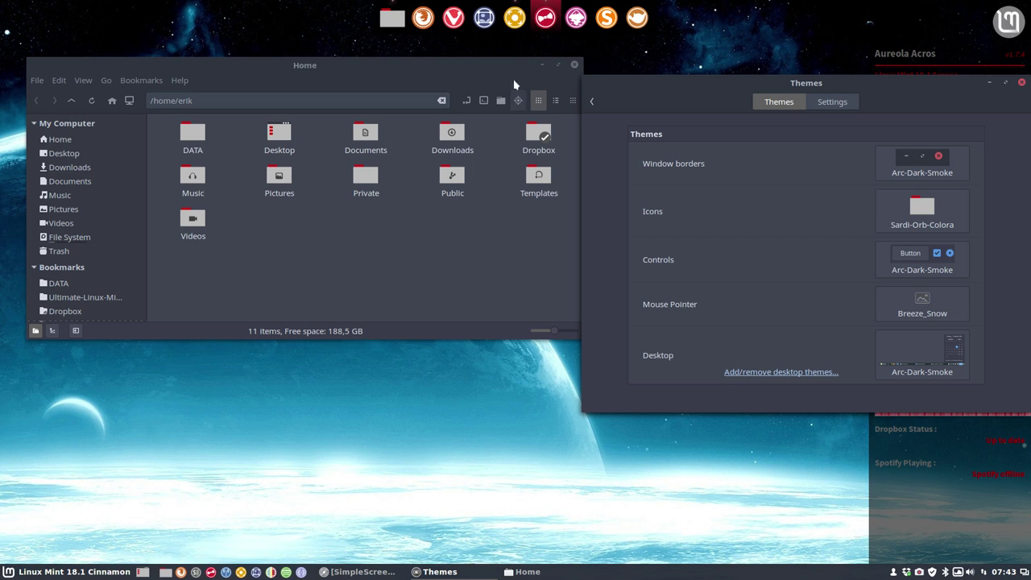
pyautogui.click(502, 203)
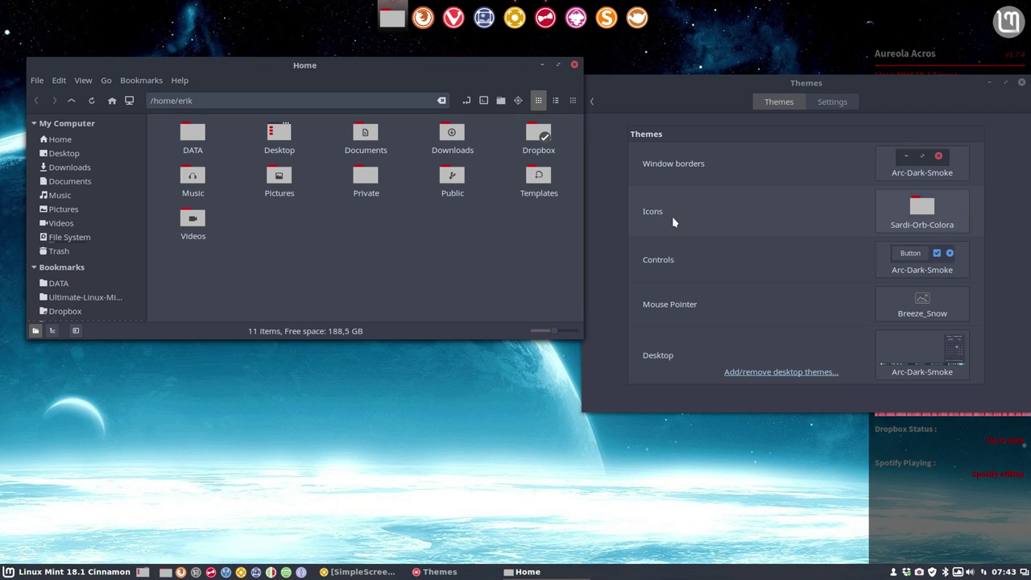
pyautogui.moveTo(178, 253); pyautogui.dragTo(566, 126)
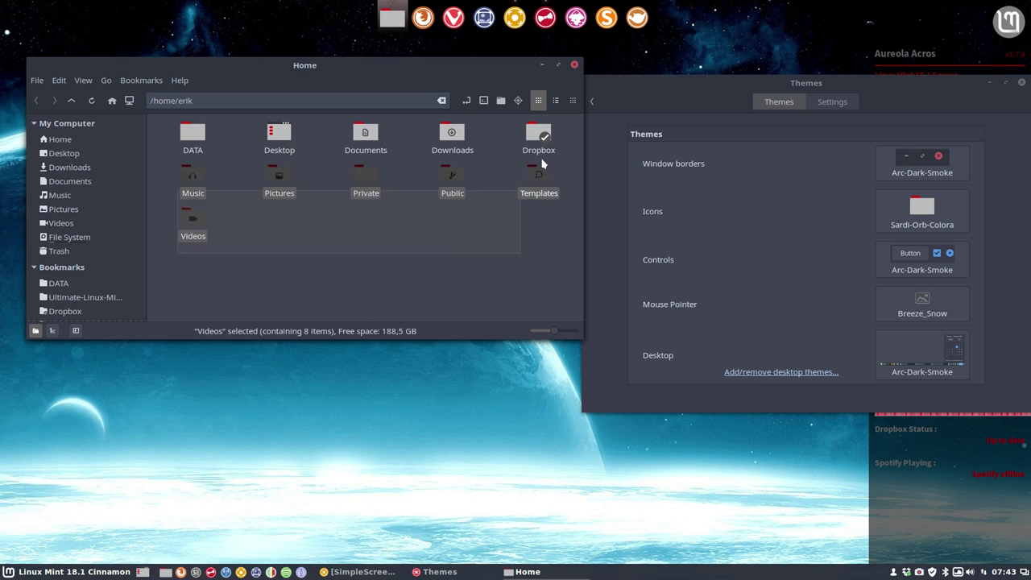
pyautogui.click(443, 237)
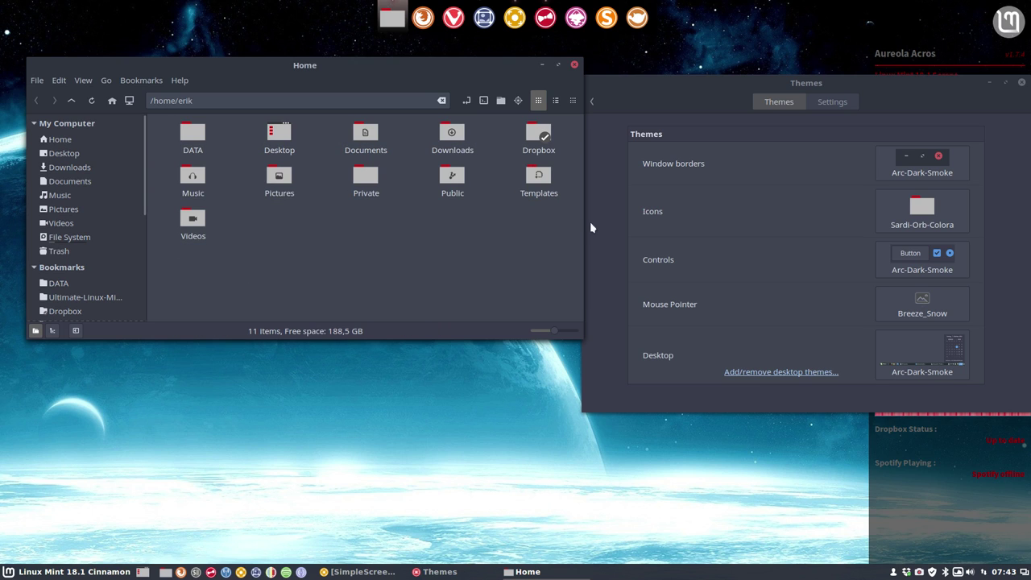
pyautogui.click(892, 205)
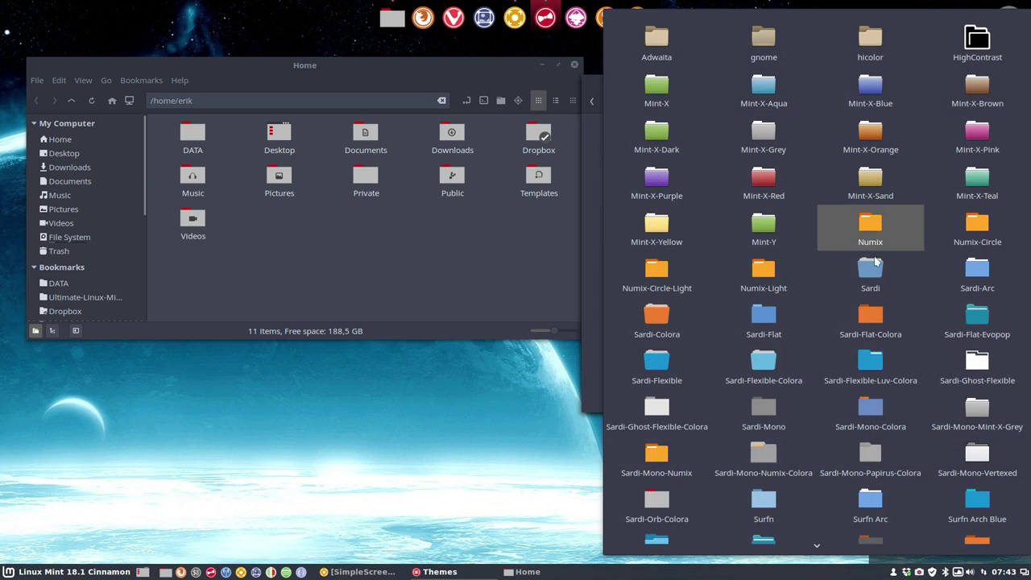
pyautogui.click(872, 365)
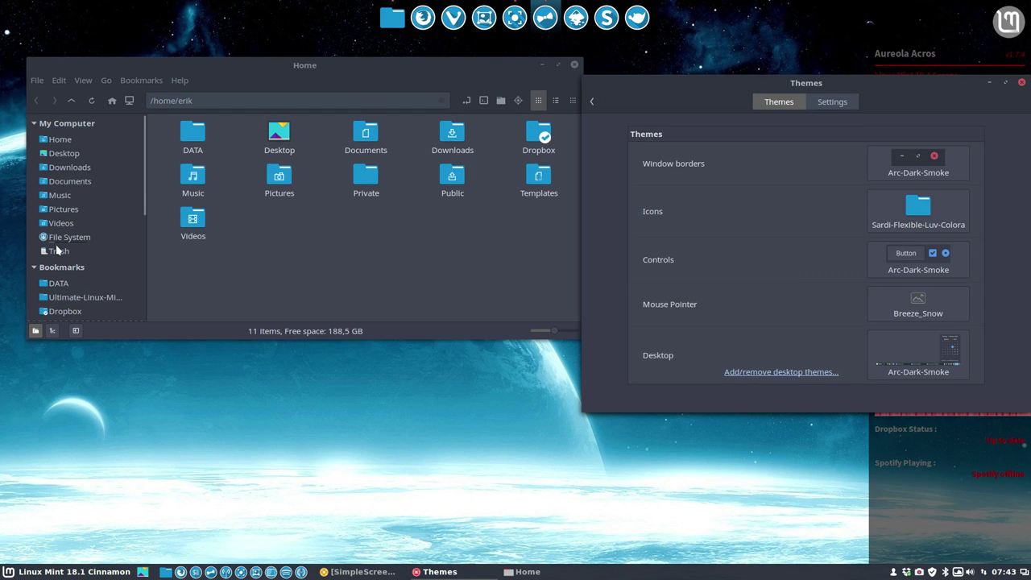
pyautogui.click(390, 234)
pyautogui.click(918, 211)
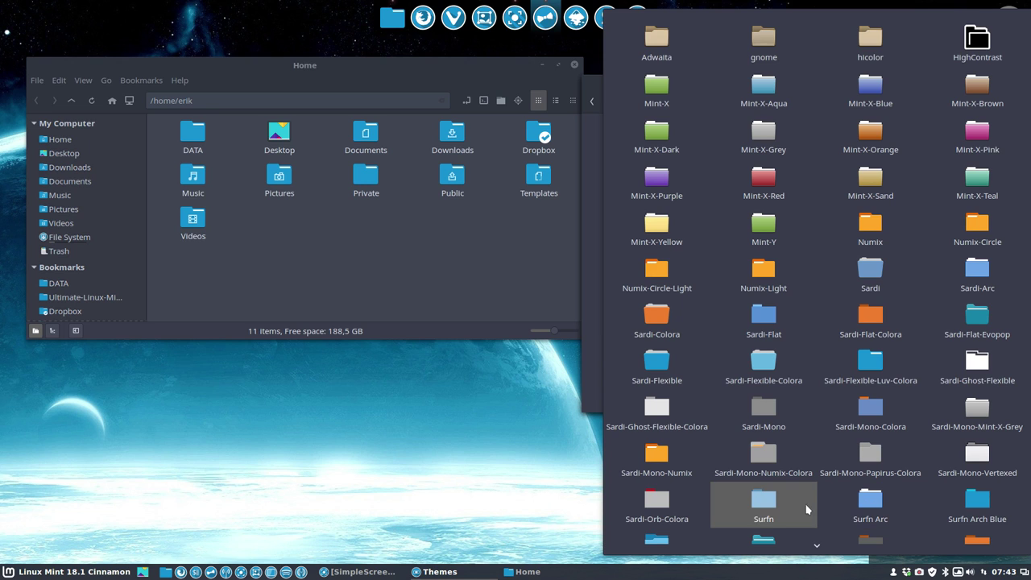
pyautogui.click(670, 508)
pyautogui.click(426, 225)
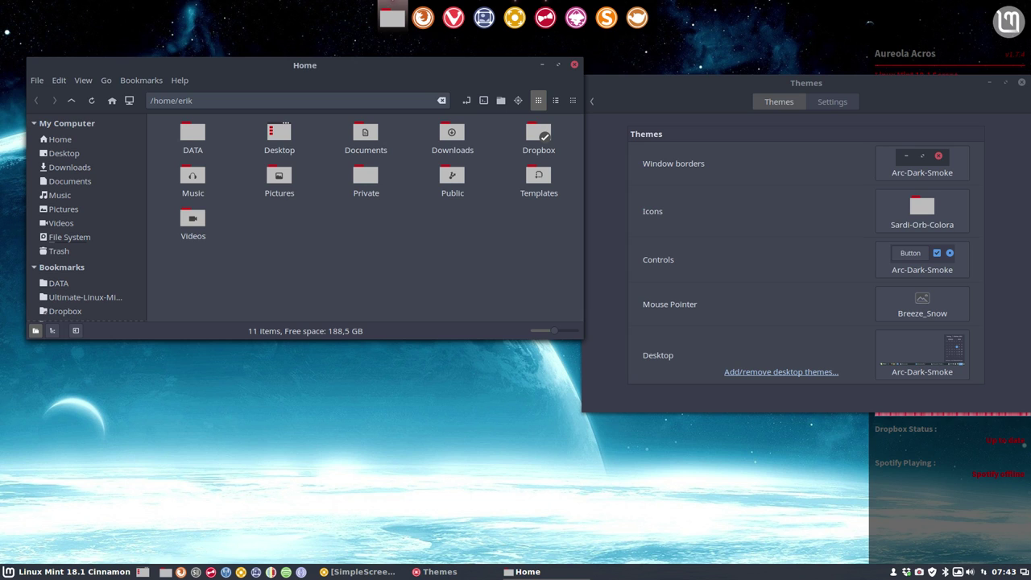
# Step: Reopen the icon theme list while Sardi-Orb-Colora stays applied
pyautogui.click(924, 213)
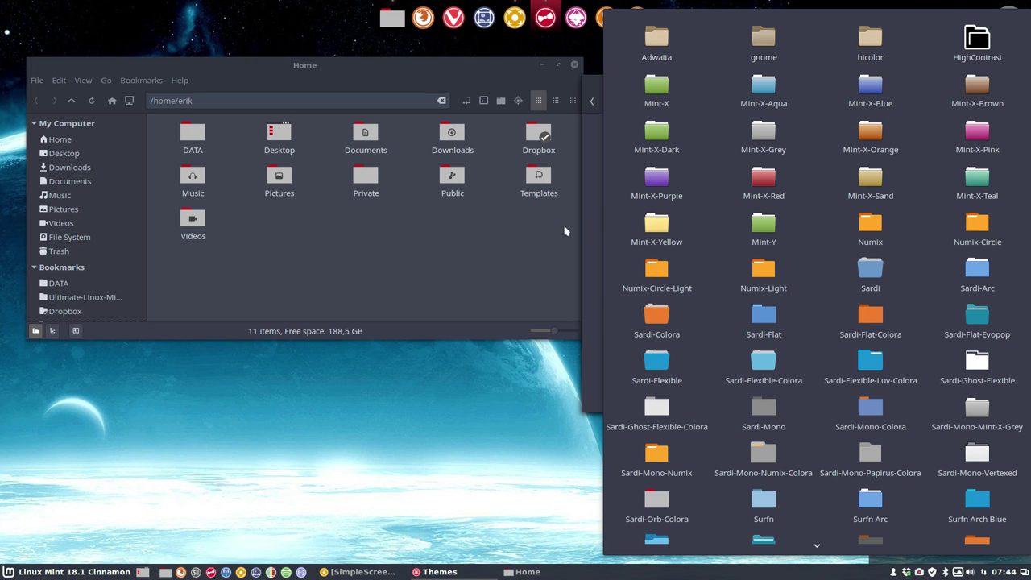
# Step: Dismiss the icon list with Sardi-Orb-Colora still applied, and nudge the Themes window
pyautogui.click(586, 205)
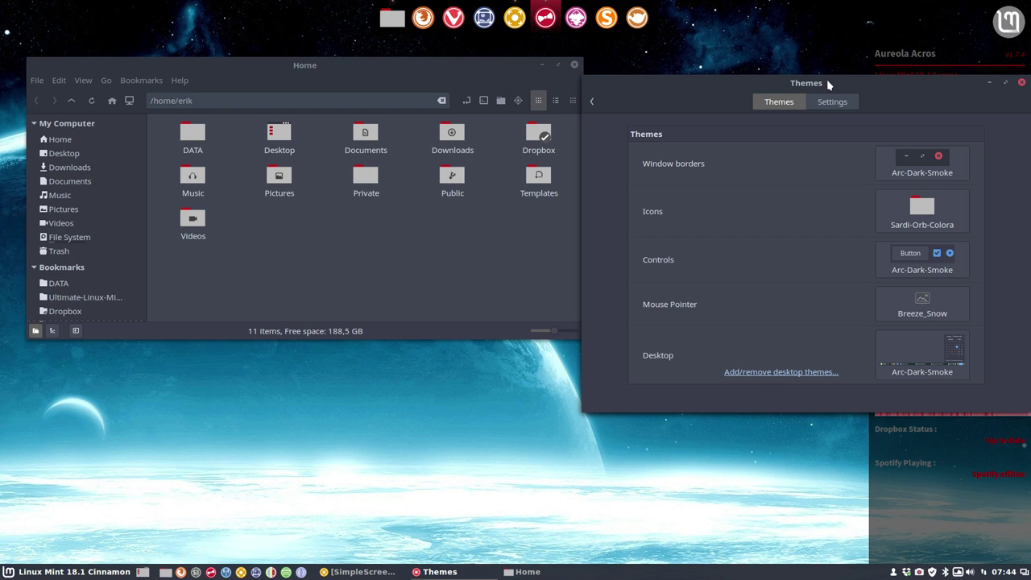
pyautogui.moveTo(823, 83); pyautogui.dragTo(816, 86)
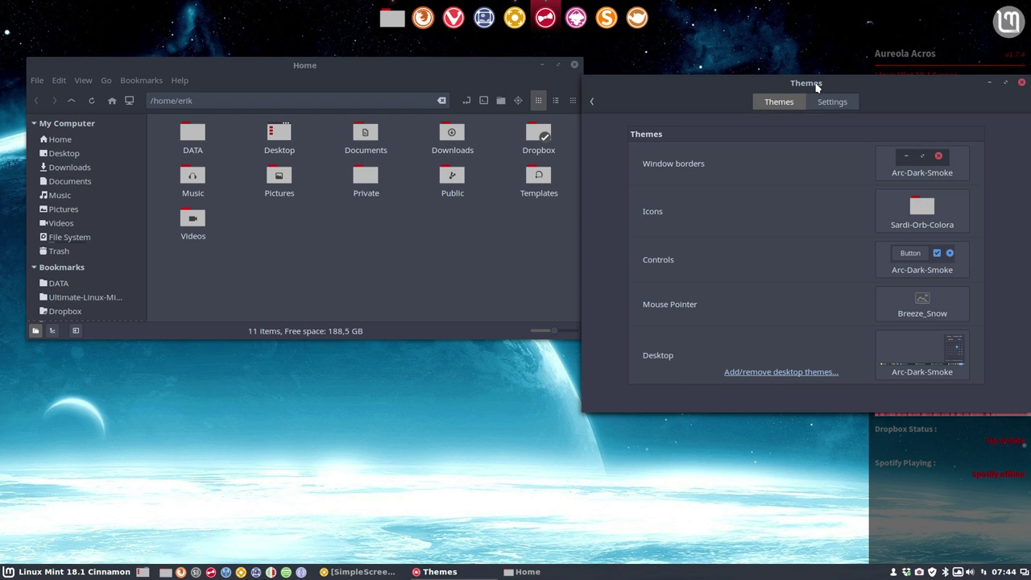